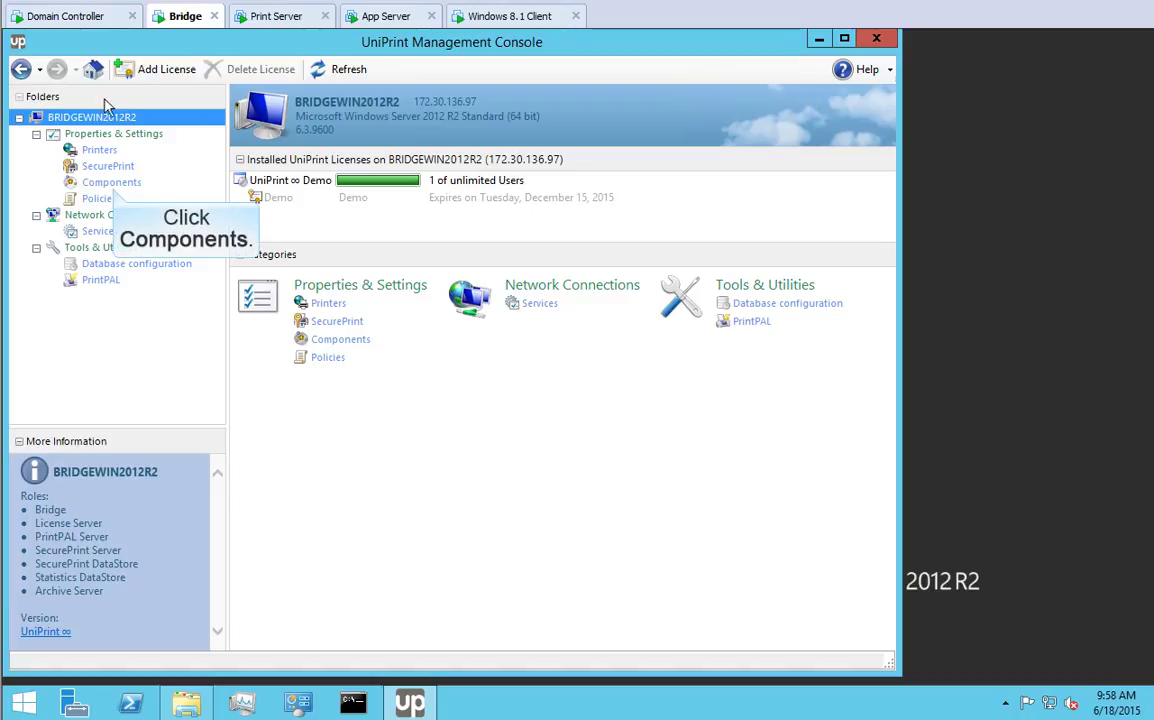
Display the archive location settings of the Archive Server component on the Bridge server
{"action": "left_click", "coordinate": [114, 183]}
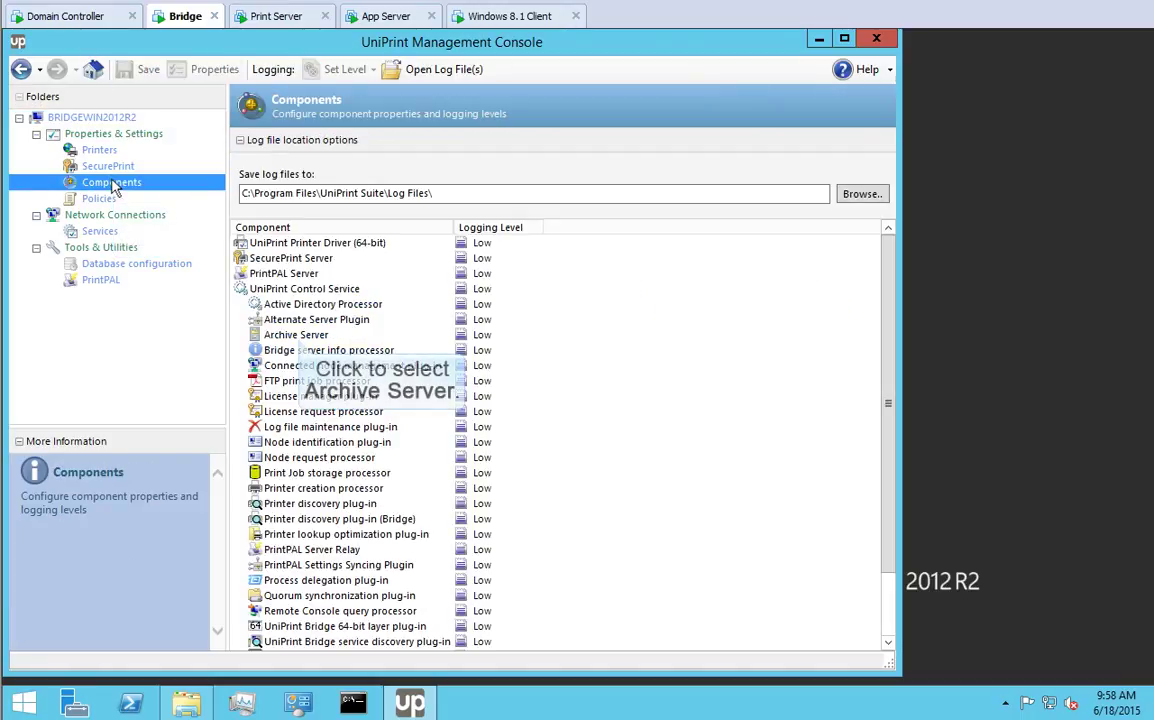
{"action": "left_click", "coordinate": [297, 338]}
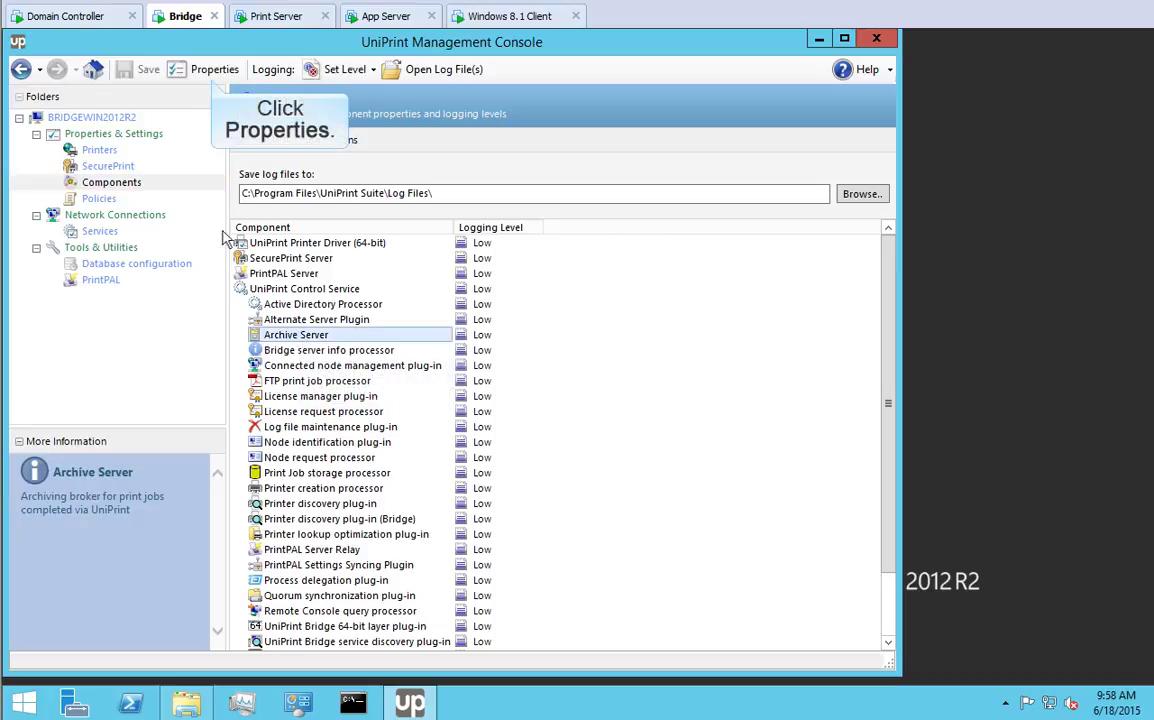
{"action": "left_click", "coordinate": [216, 70]}
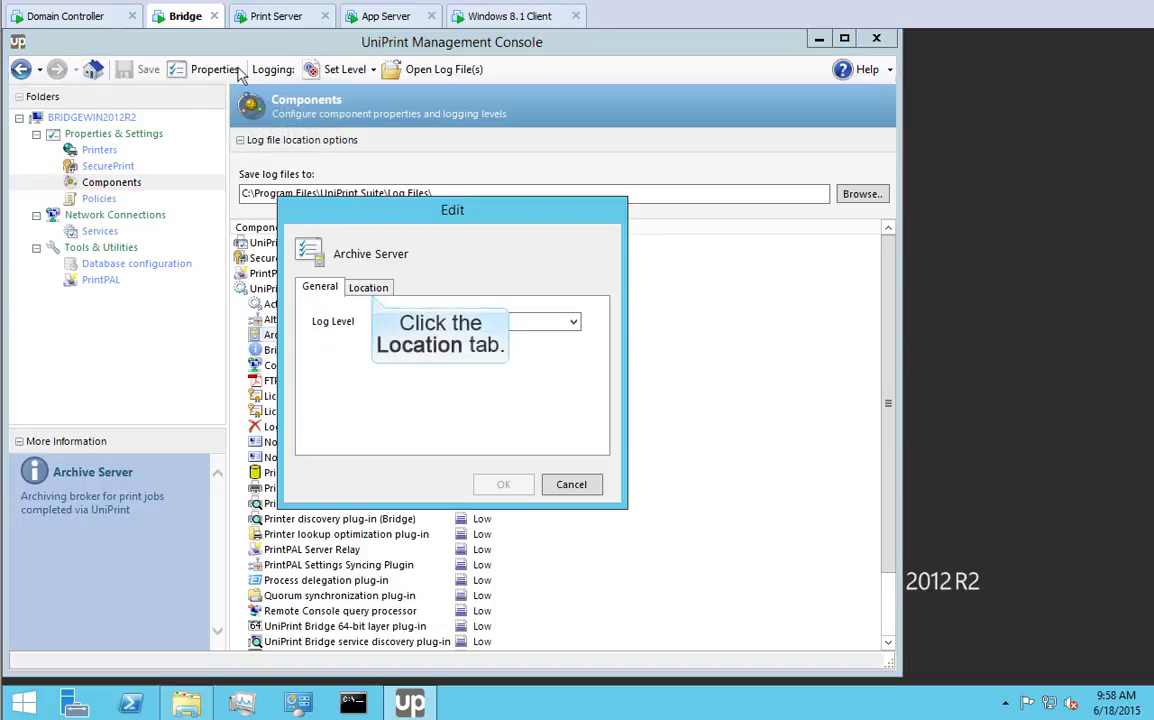
{"action": "left_click", "coordinate": [370, 288]}
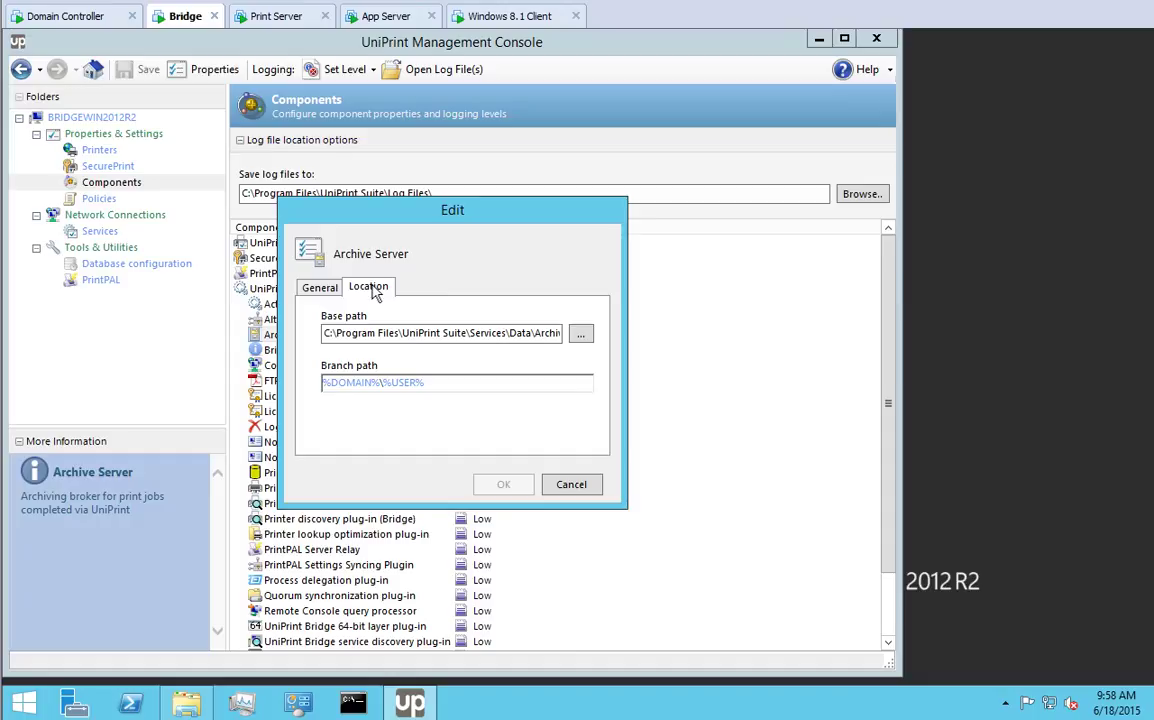
Browse the Archive Server's base path down to the user folders under Archive\MYCOMPANY, and leave the component's settings without changing them
{"action": "left_click", "coordinate": [581, 333]}
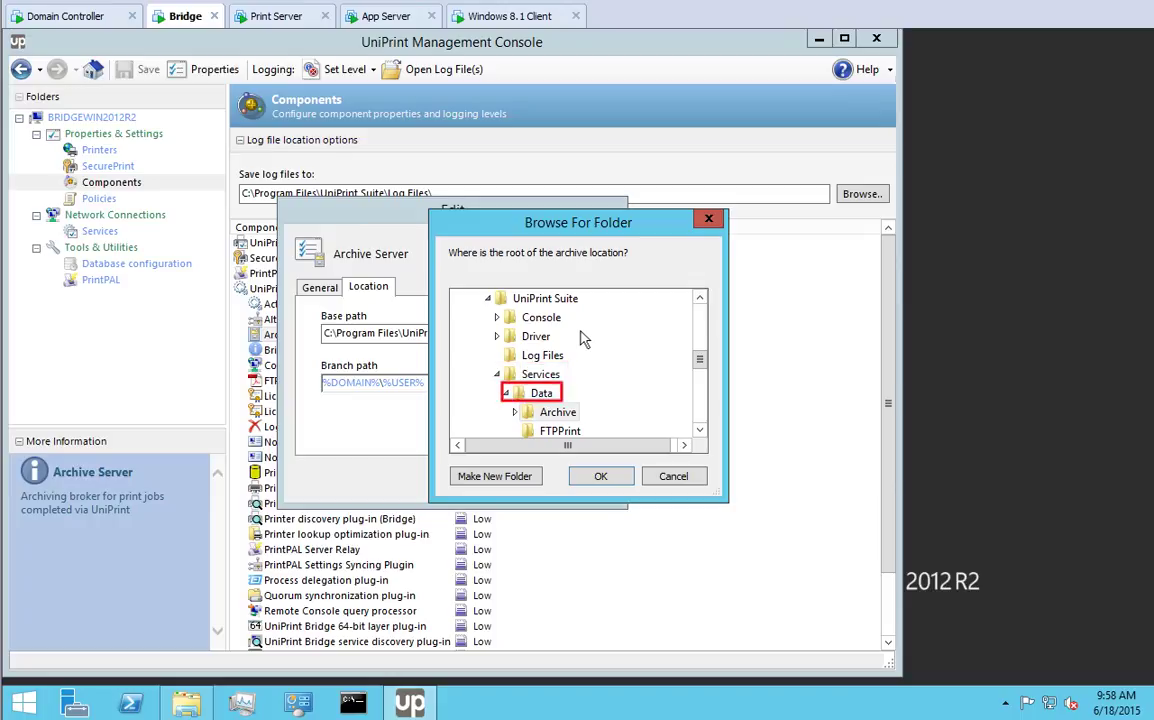
{"action": "mouse_move", "coordinate": [701, 362]}
{"action": "left_mouse_down"}
{"action": "mouse_move", "coordinate": [698, 342]}
{"action": "mouse_move", "coordinate": [689, 370]}
{"action": "left_mouse_up"}
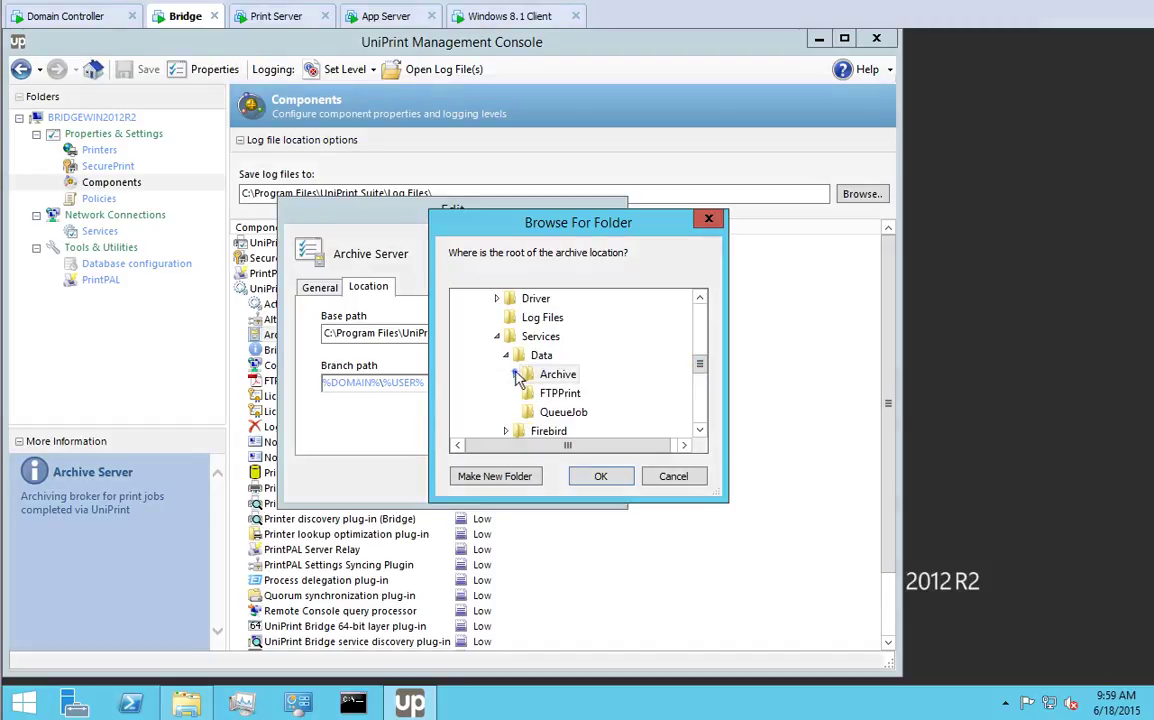
{"action": "left_click", "coordinate": [516, 375]}
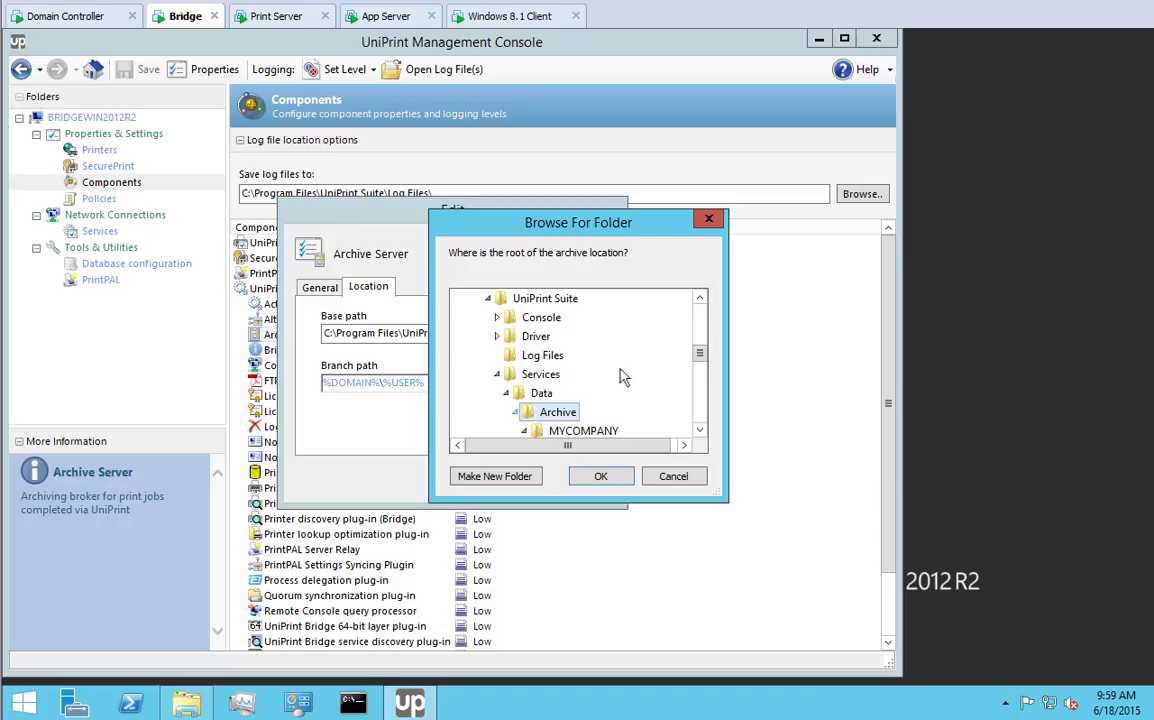
{"action": "left_click_drag", "start_coordinate": [705, 362], "coordinate": [704, 370]}
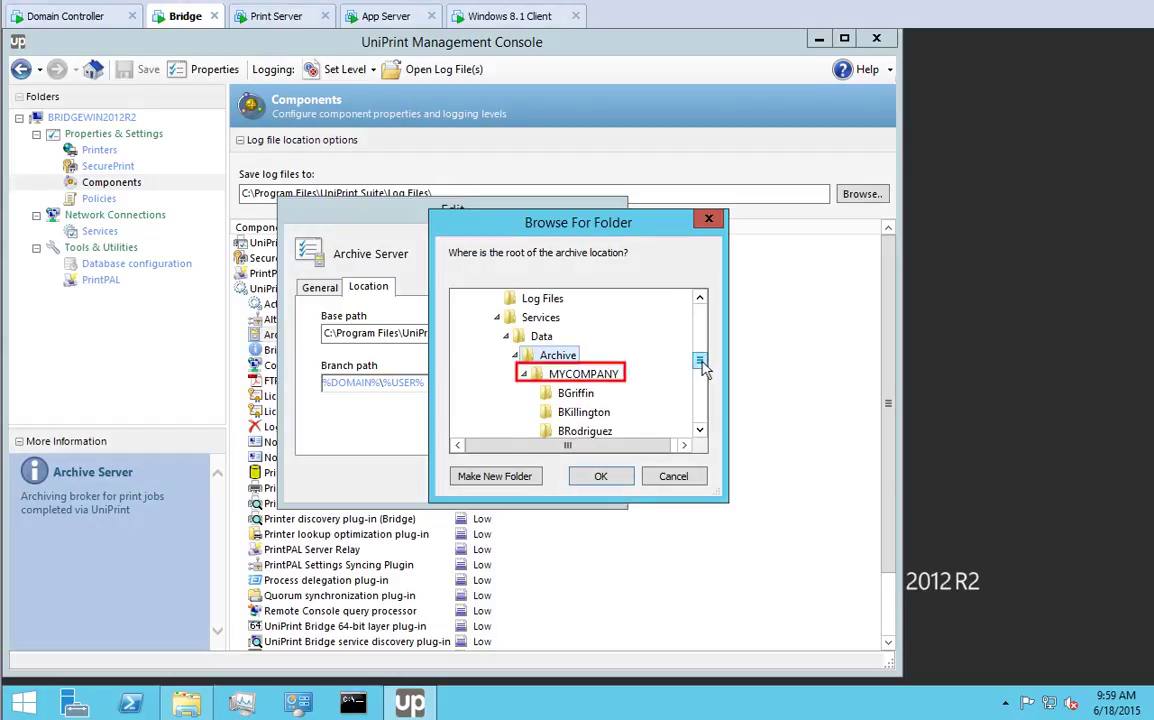
{"action": "left_click_drag", "start_coordinate": [703, 368], "coordinate": [703, 372]}
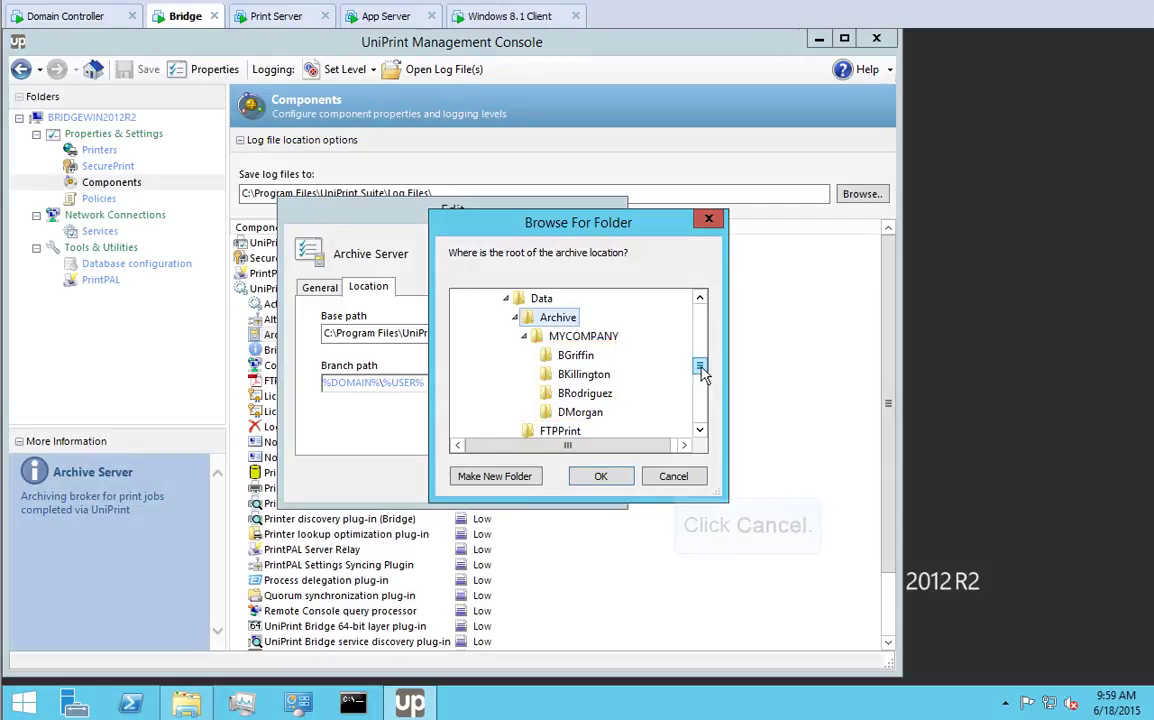
{"action": "left_click", "coordinate": [673, 476]}
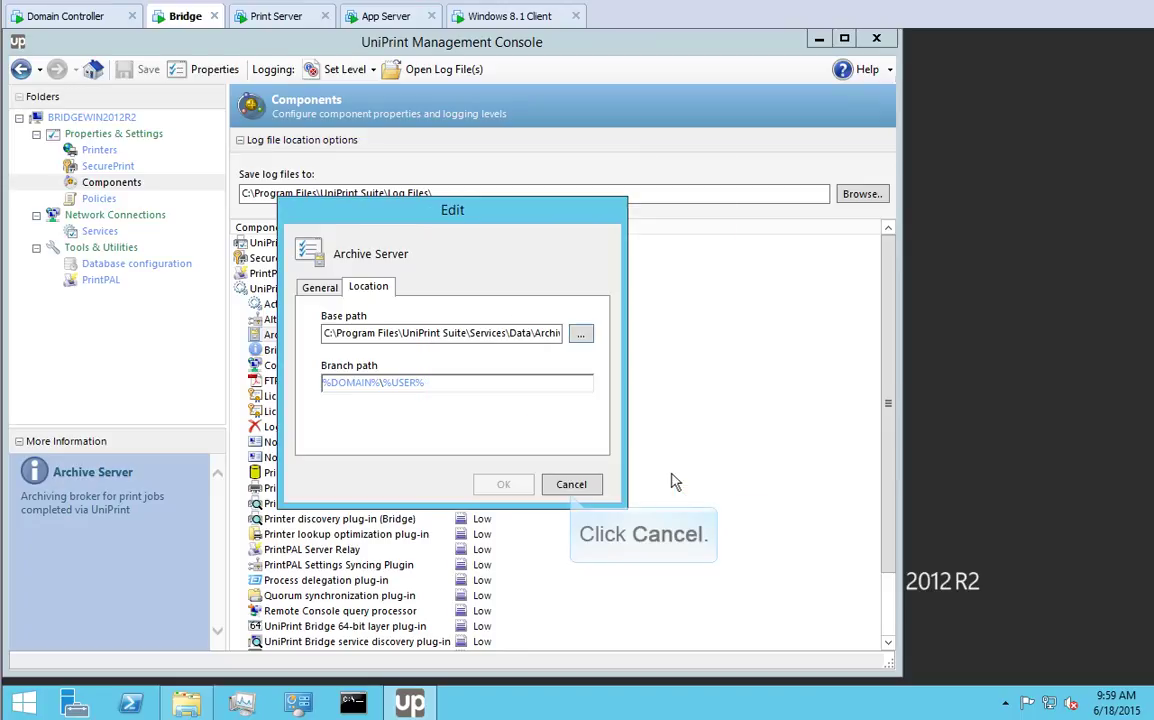
{"action": "left_click", "coordinate": [572, 485]}
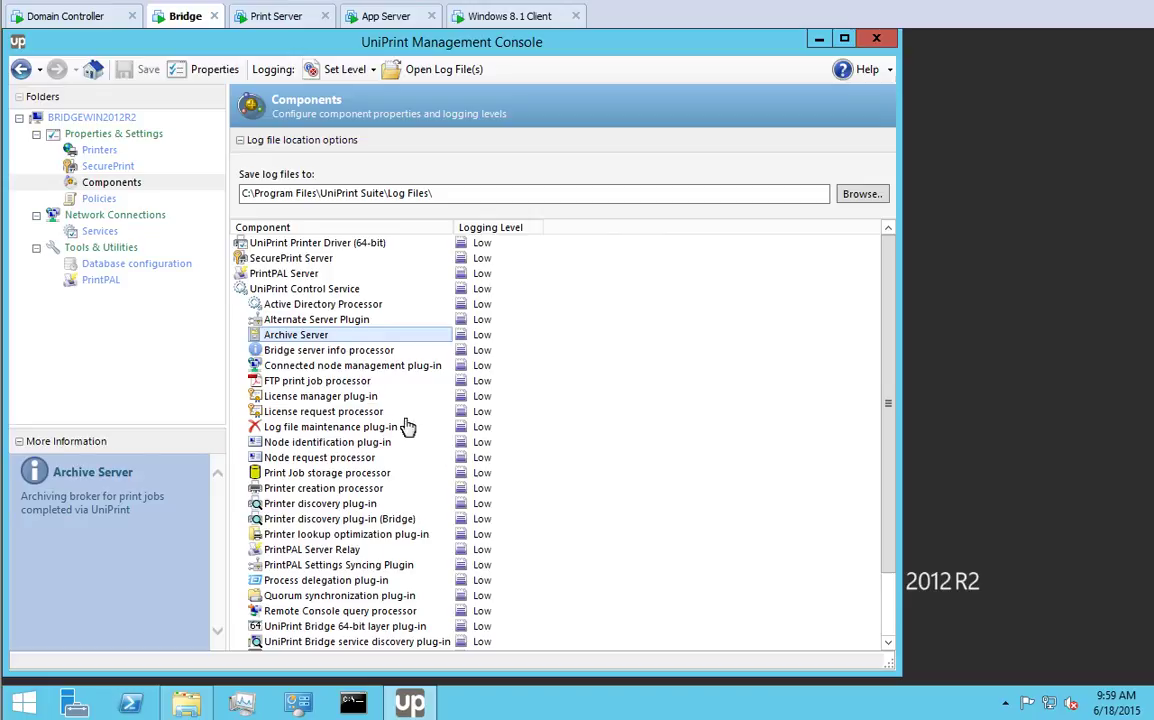
Switch to the Print Server and open the scheduling settings of its Archive Client component
{"action": "left_click", "coordinate": [294, 18]}
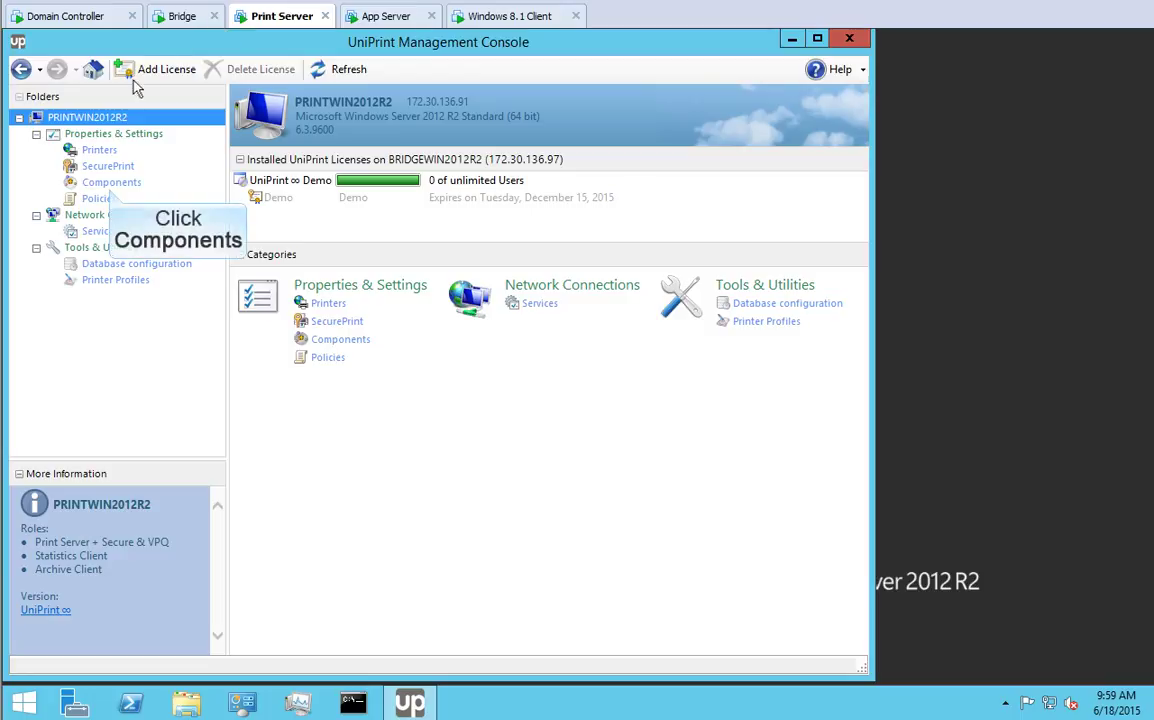
{"action": "left_click", "coordinate": [112, 184]}
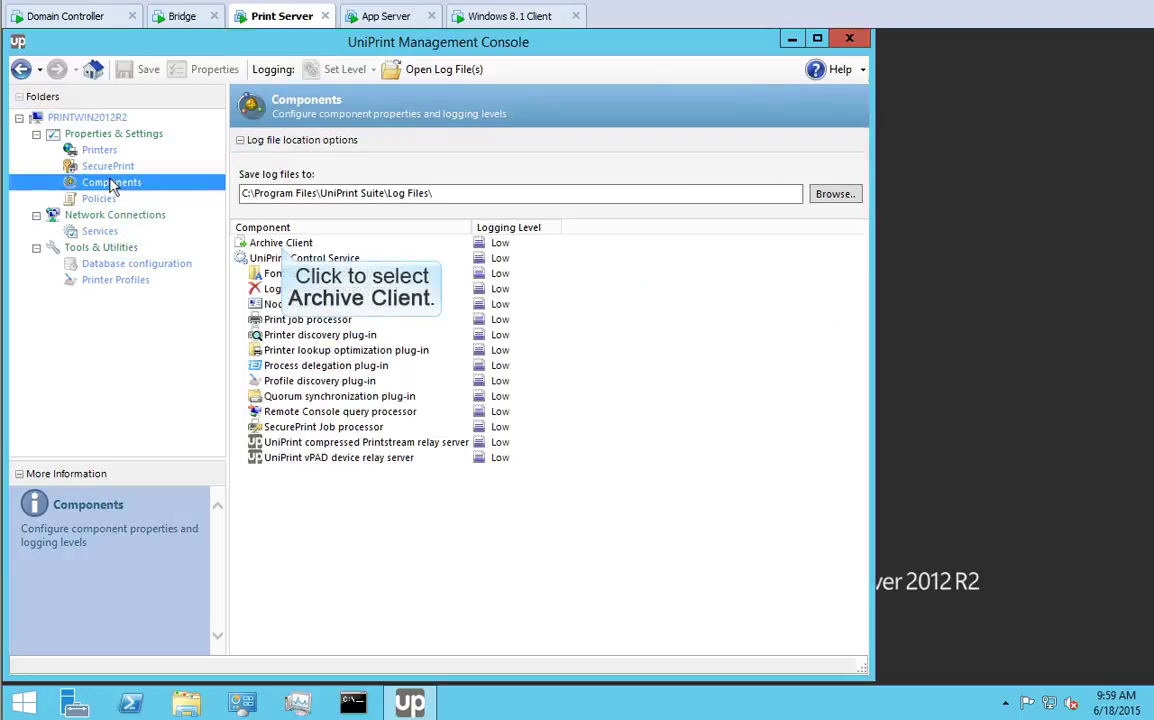
{"action": "left_click", "coordinate": [282, 244]}
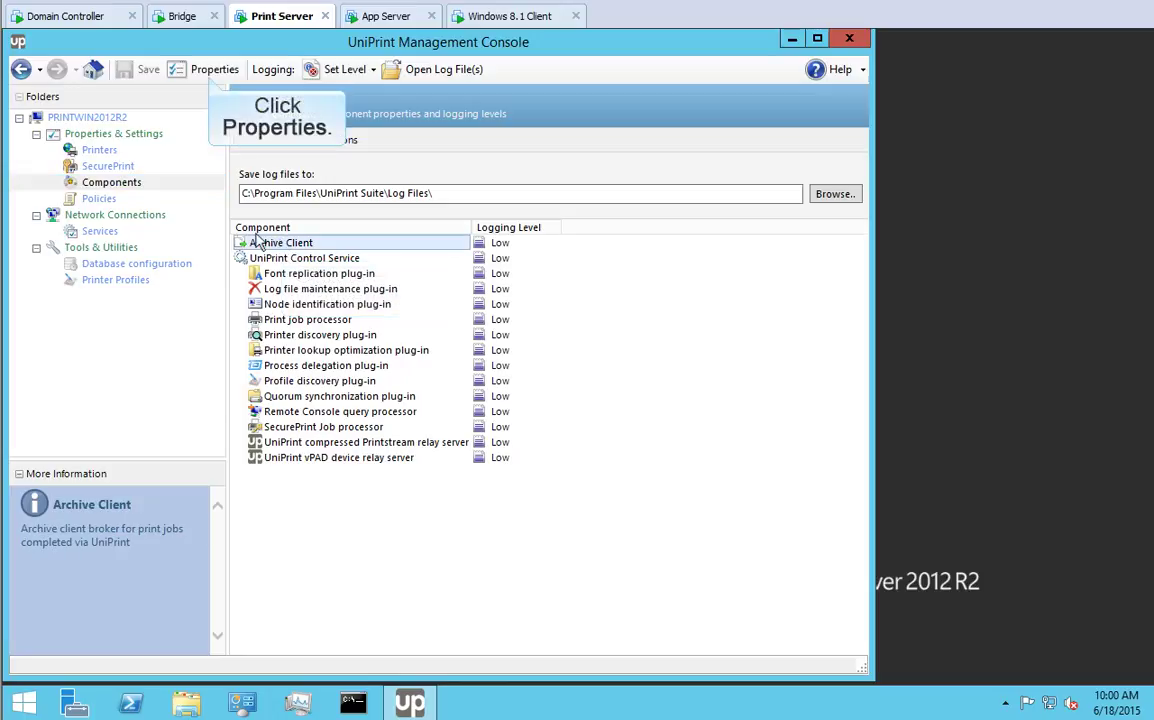
{"action": "left_click", "coordinate": [210, 74]}
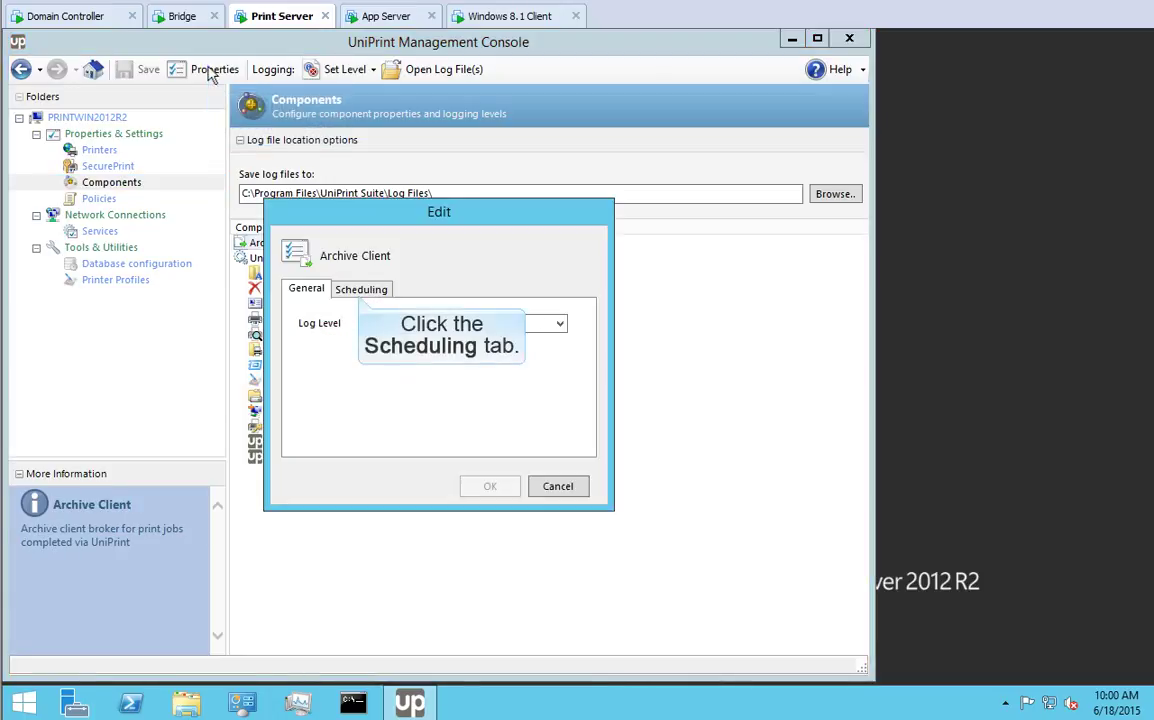
{"action": "left_click", "coordinate": [361, 290]}
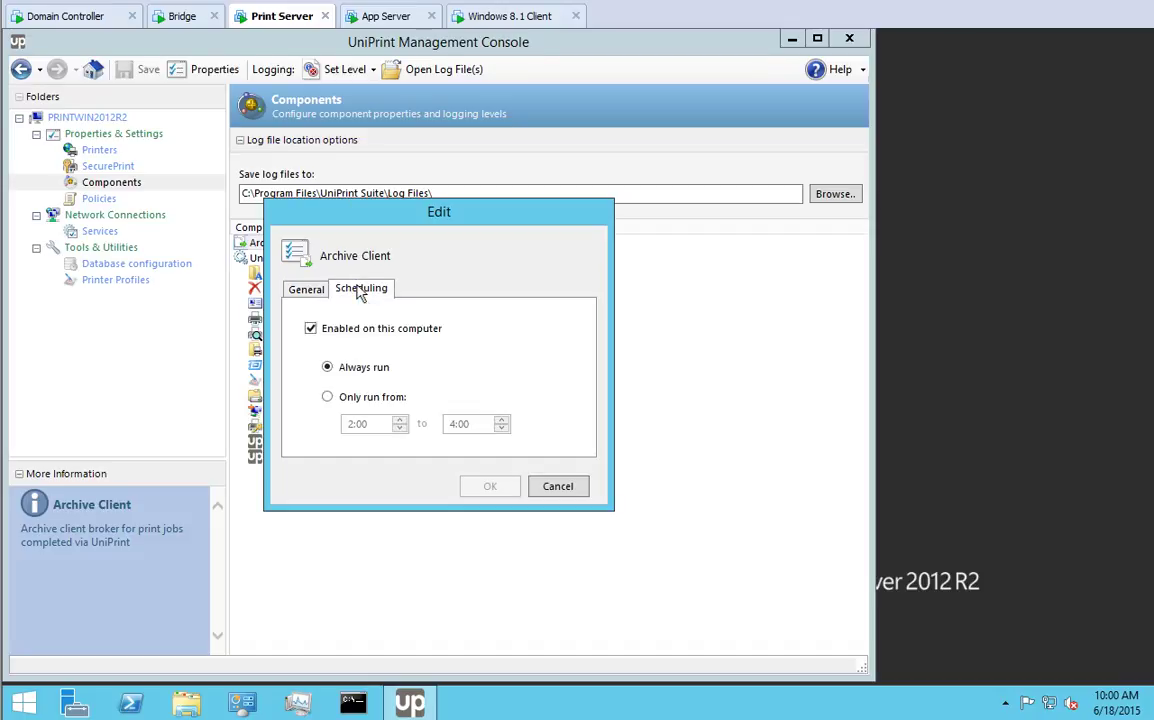
Restrict the Print Server's Archive Client to run only from 7:00 to 19:00 and apply the schedule
{"action": "left_click", "coordinate": [328, 397]}
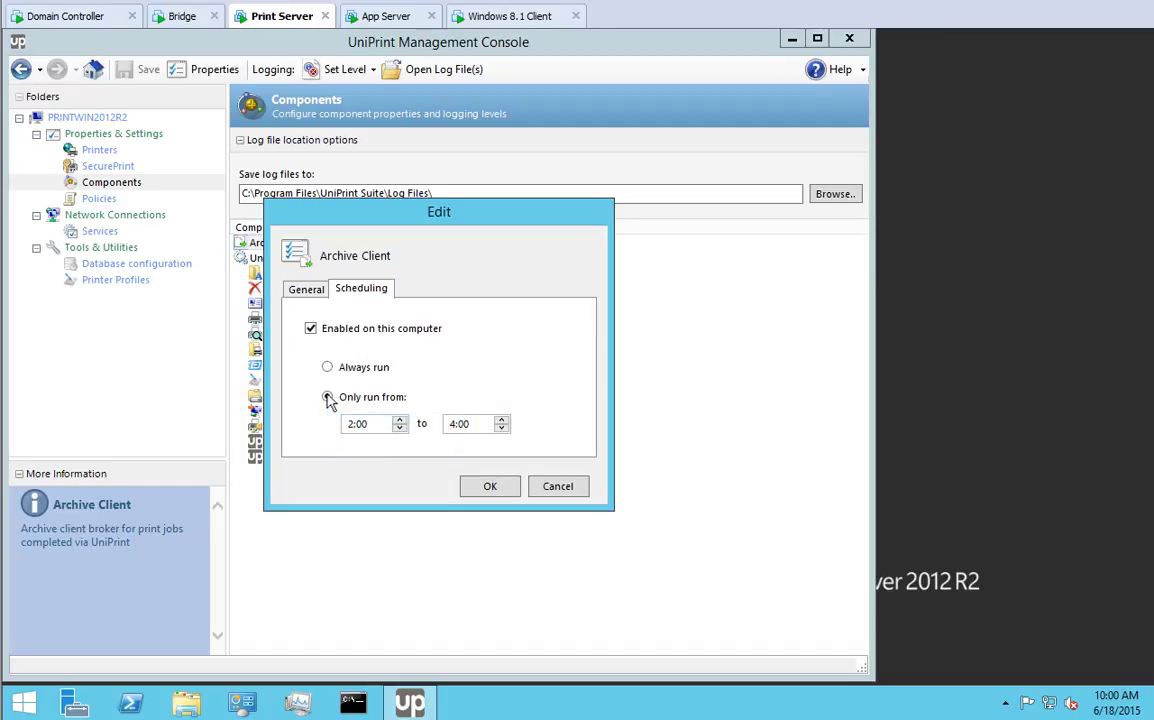
{"action": "left_click", "coordinate": [351, 424]}
{"action": "type", "text": "7"}
{"action": "left_click", "coordinate": [451, 424]}
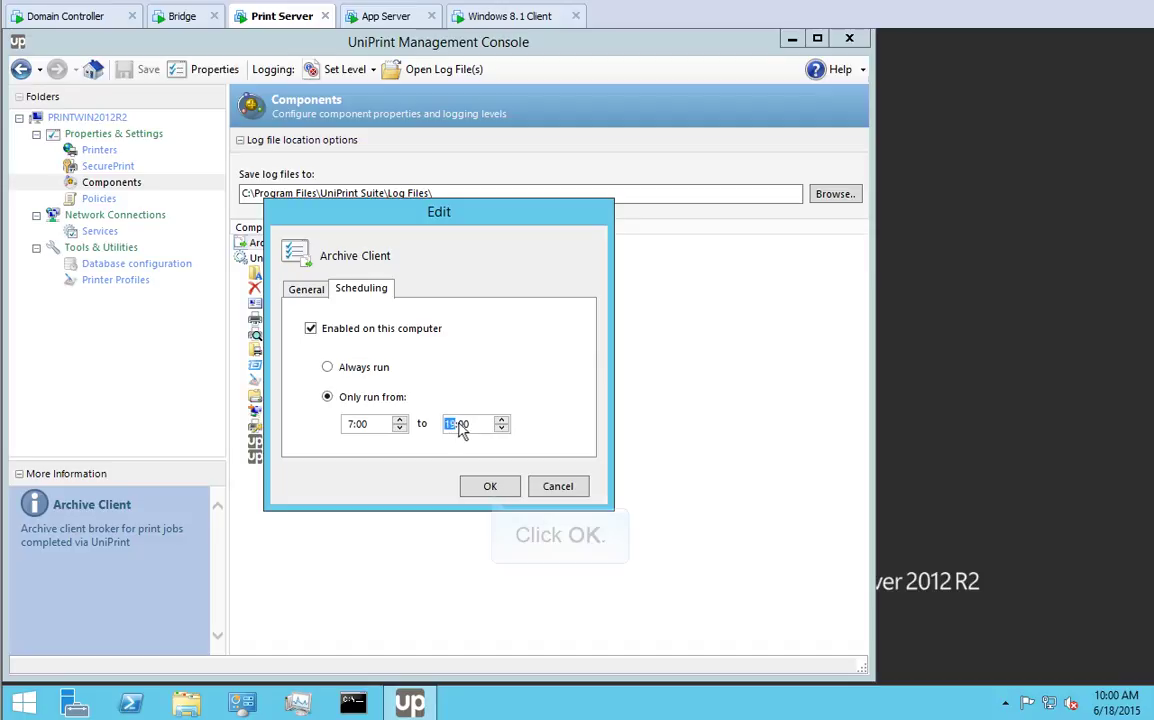
{"action": "left_click", "coordinate": [490, 487]}
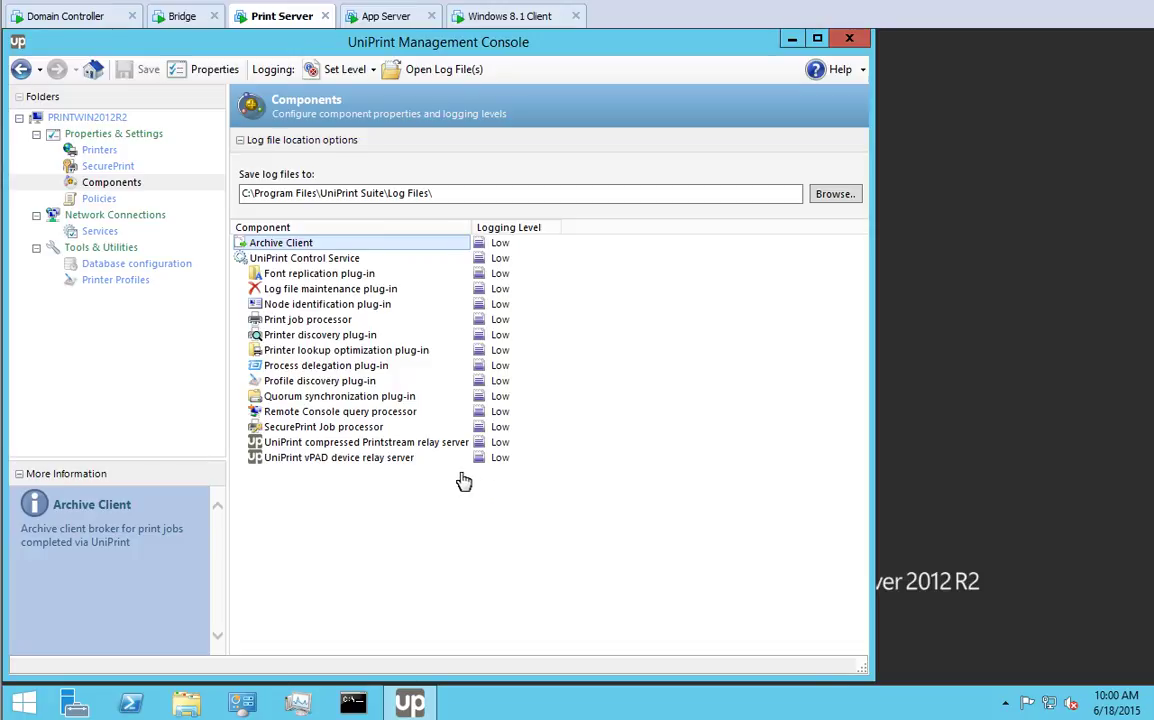
On the App Server, set the Archive Client component's schedule to Always run and apply it
{"action": "left_click", "coordinate": [376, 17]}
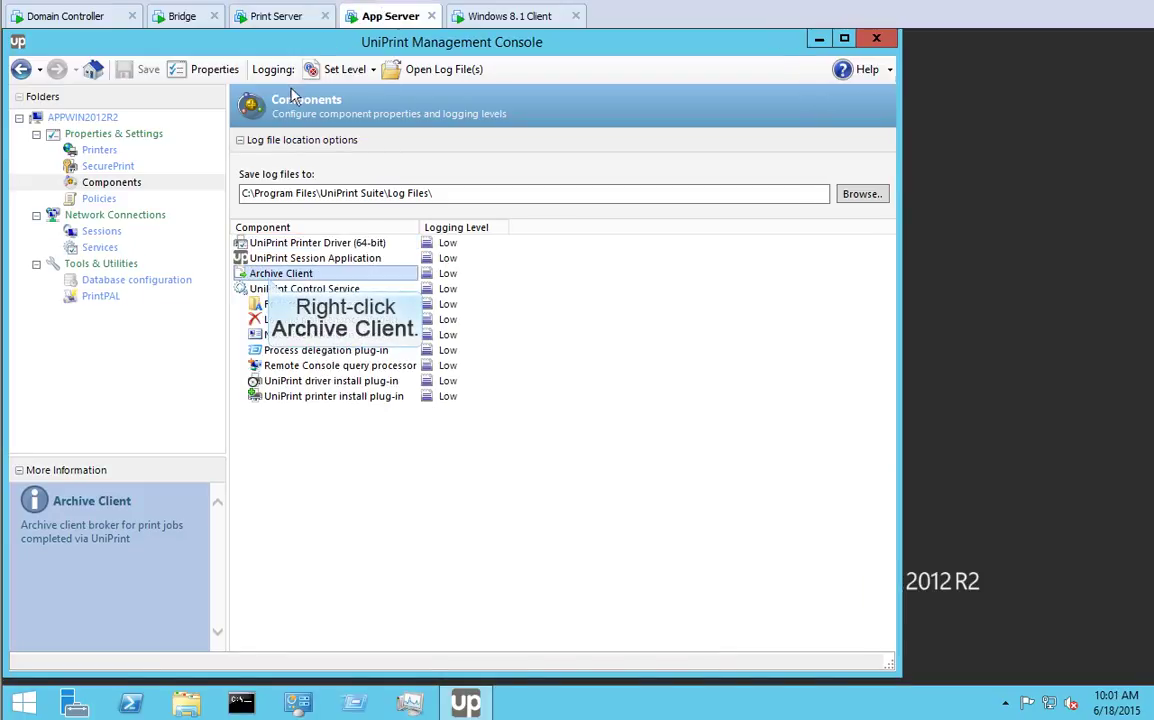
{"action": "right_click", "coordinate": [271, 275]}
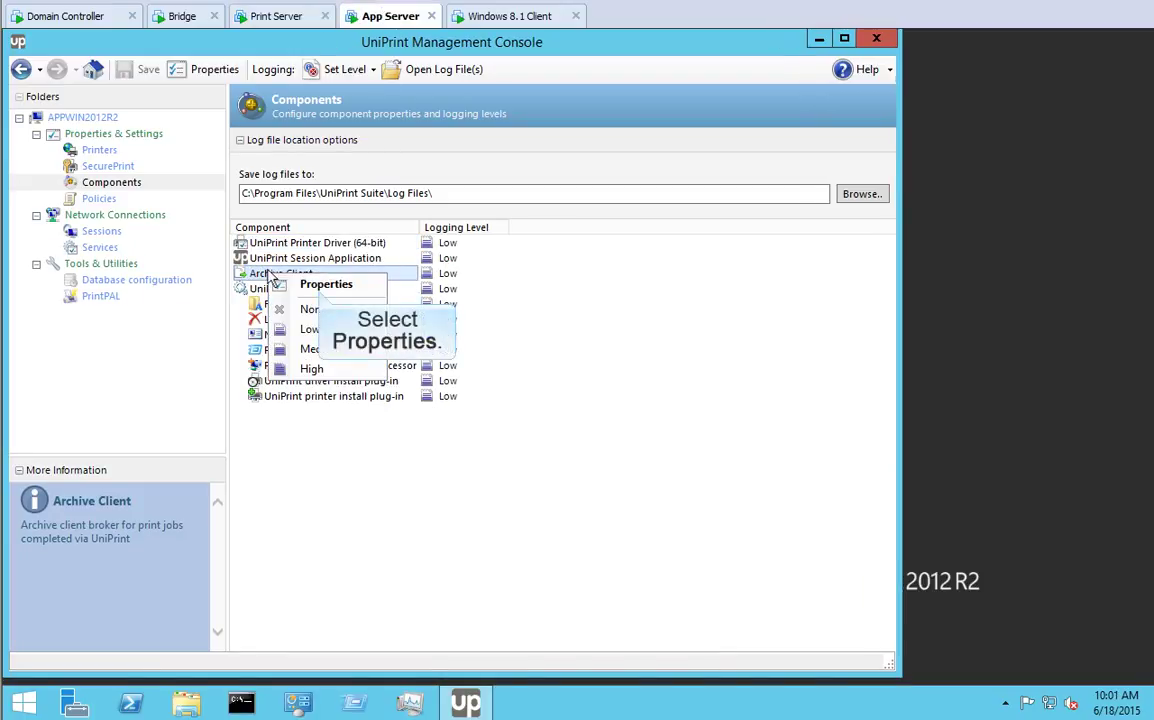
{"action": "left_click", "coordinate": [318, 285]}
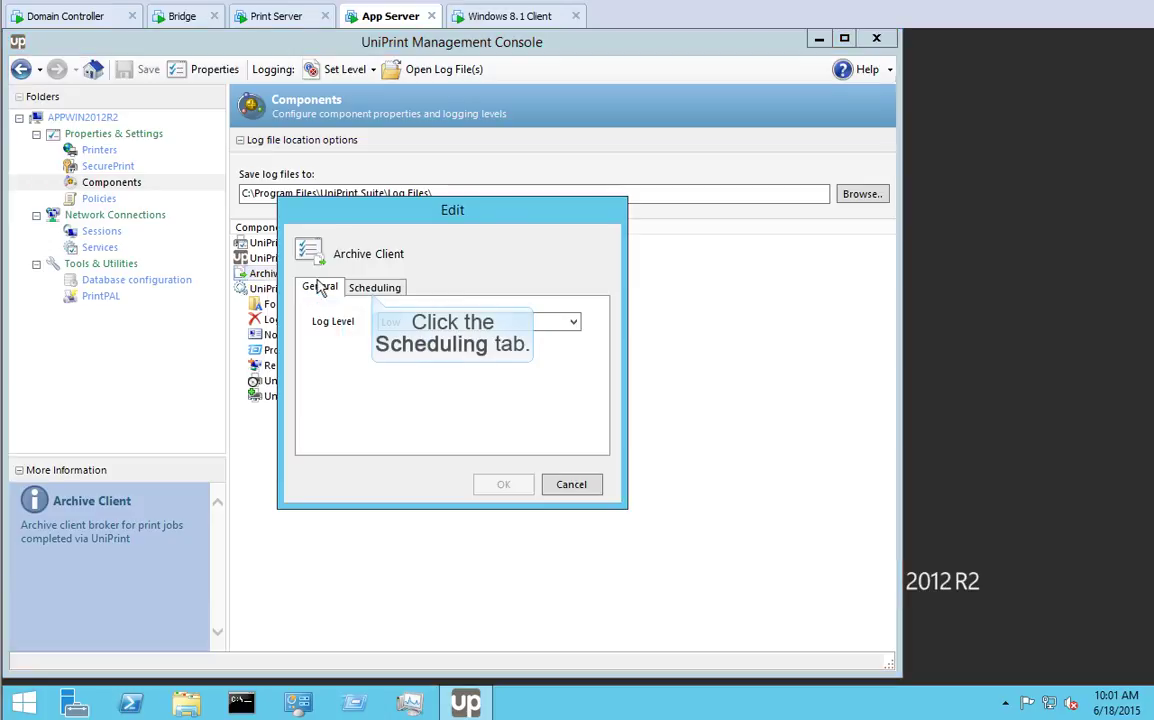
{"action": "left_click", "coordinate": [374, 288]}
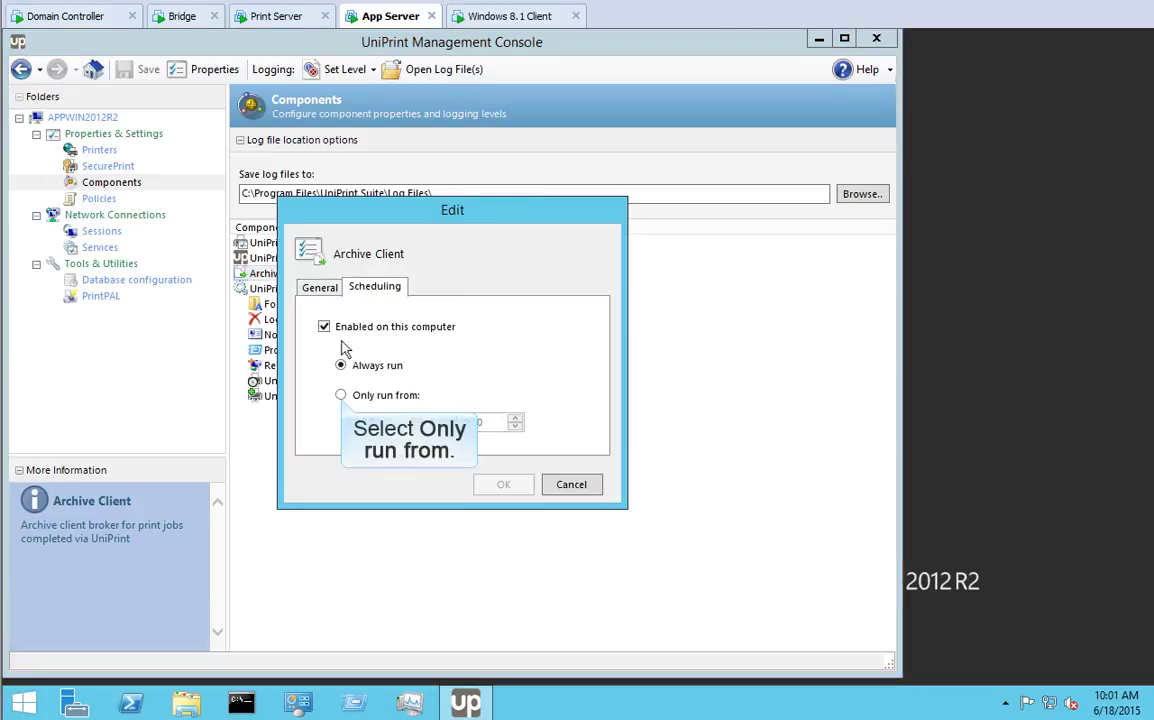
{"action": "left_click", "coordinate": [341, 396]}
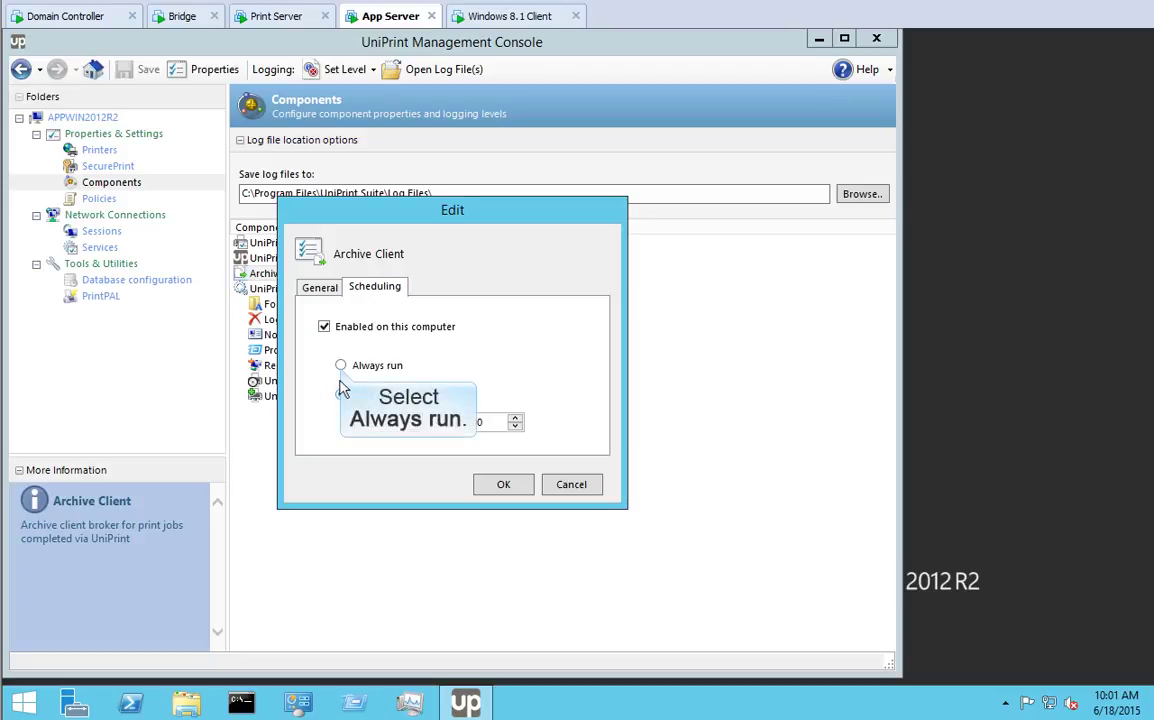
{"action": "left_click", "coordinate": [341, 366]}
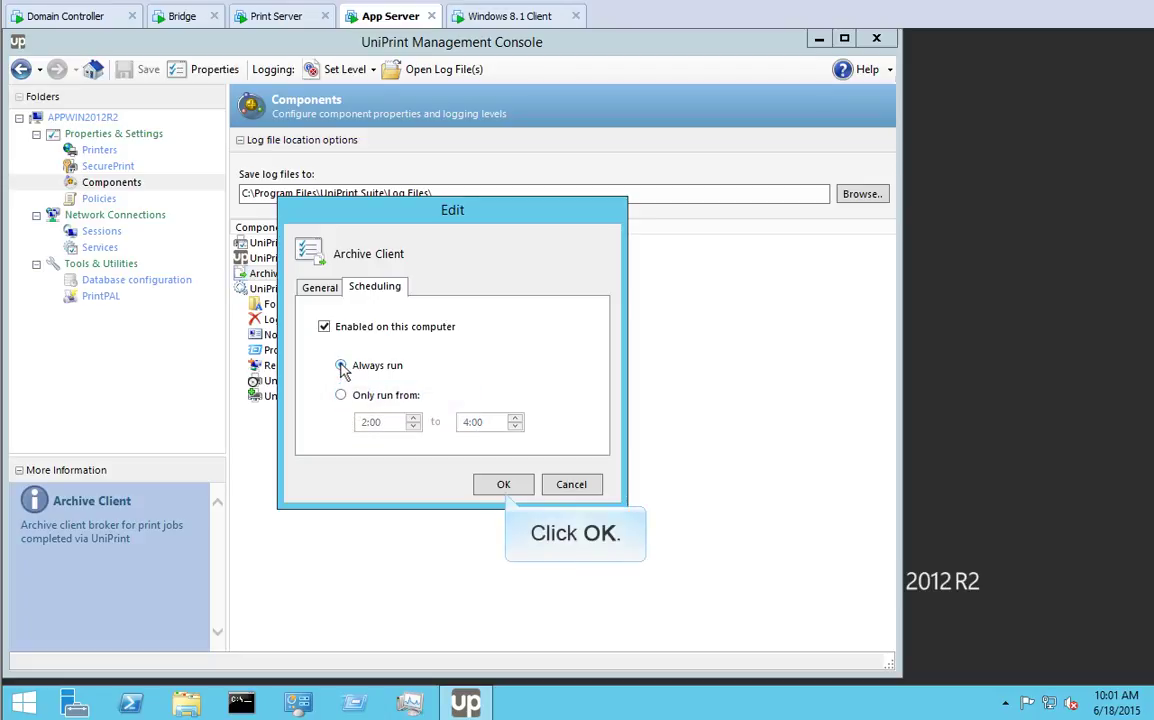
{"action": "left_click", "coordinate": [502, 485]}
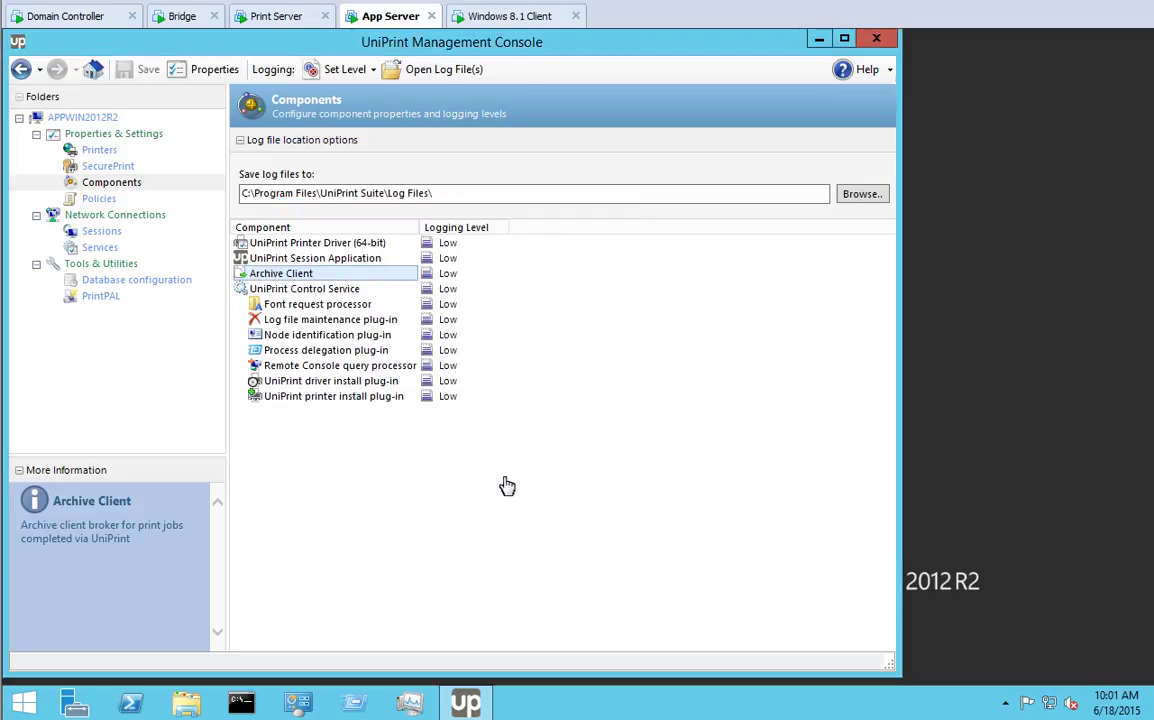
Switch to the Windows 8.1 Client and connect to the application server at 172.30.136.117 through Remote Desktop Connection
{"action": "left_click", "coordinate": [508, 16]}
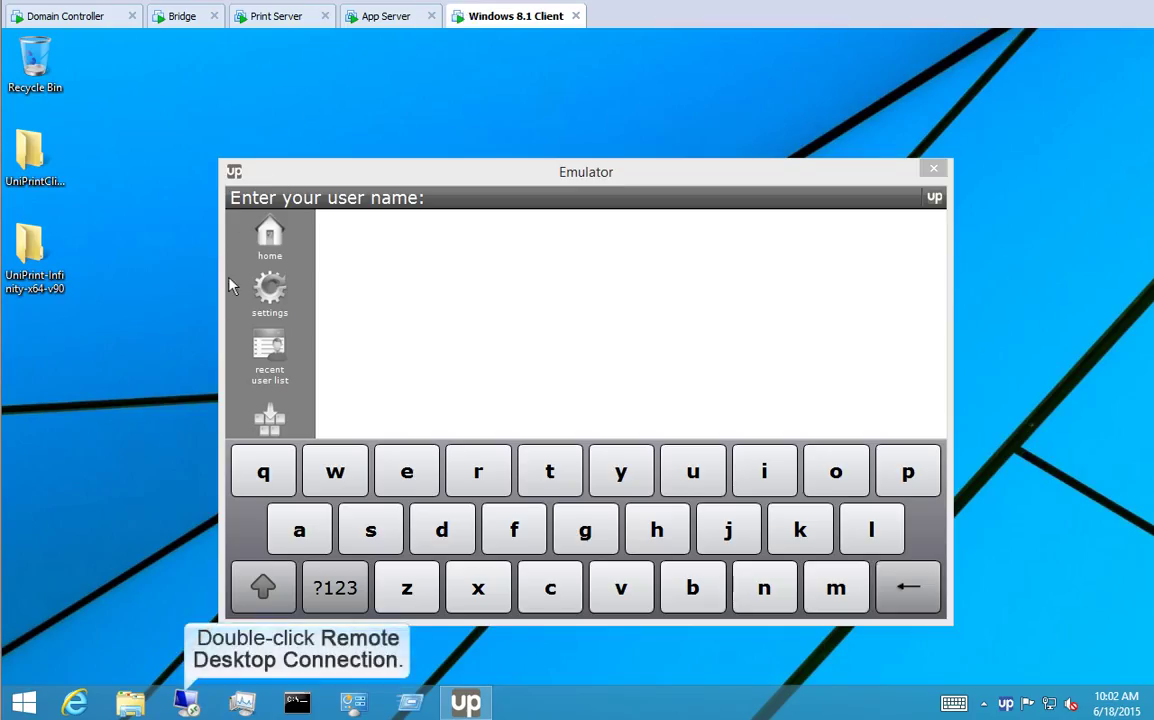
{"action": "double_click", "coordinate": [186, 703]}
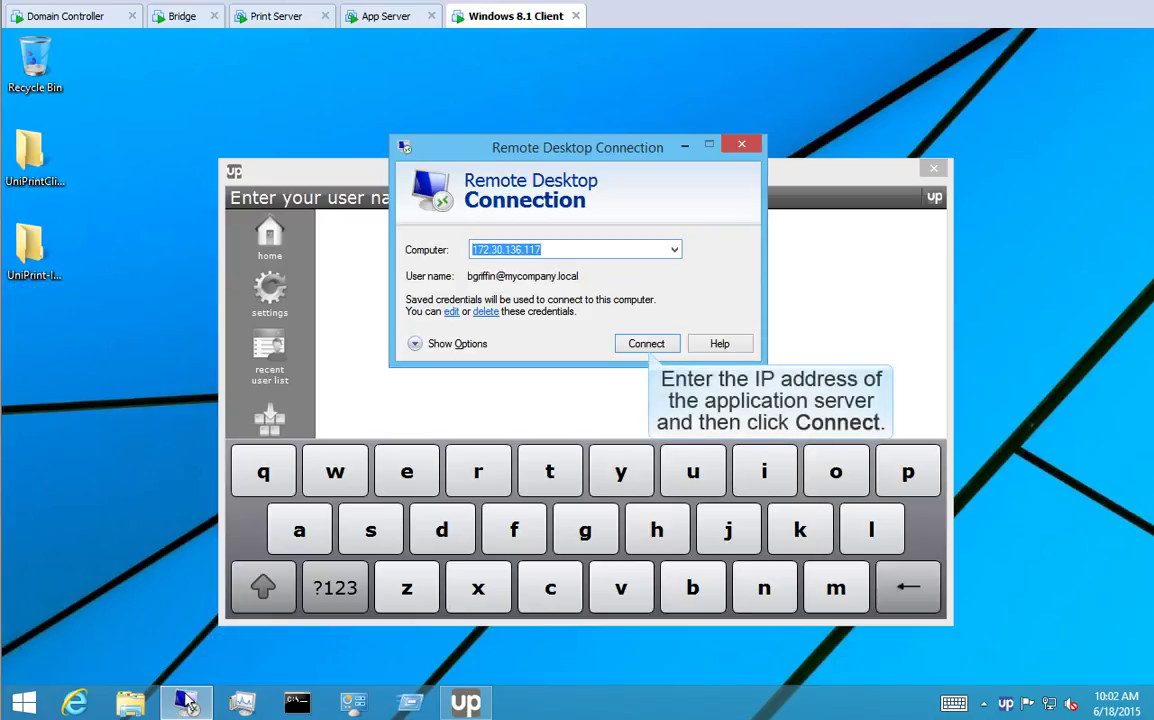
{"action": "left_click", "coordinate": [648, 344]}
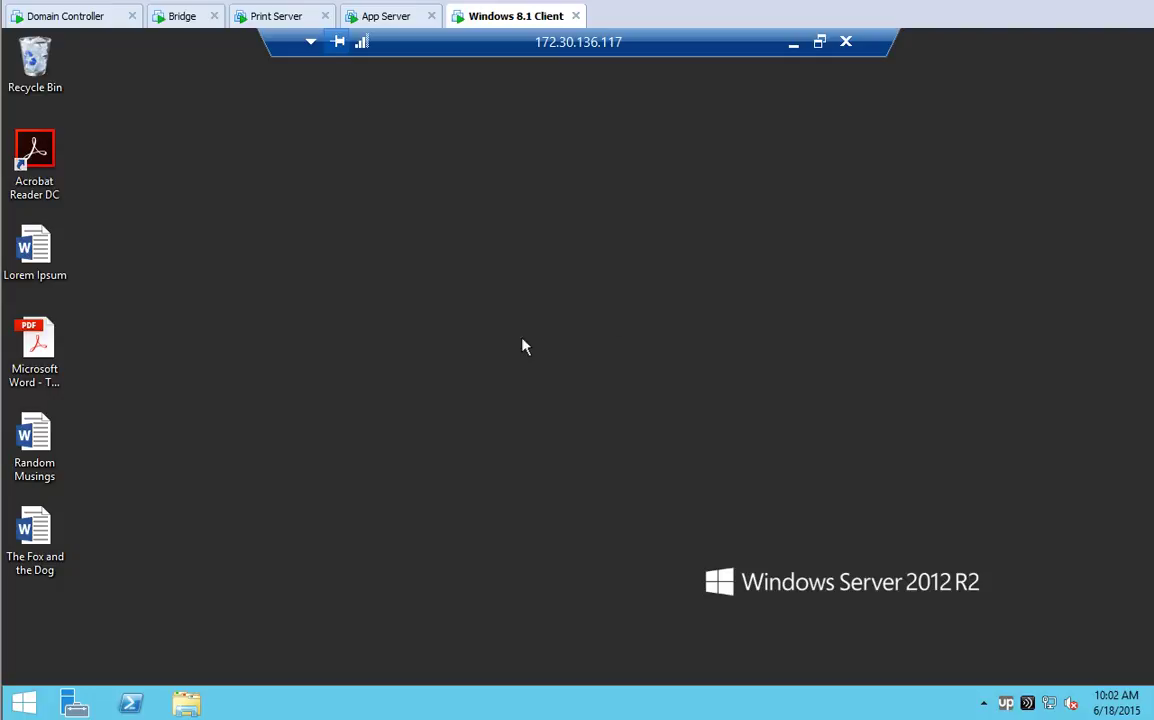
Open the Lorem Ipsum document from the remote desktop in Word and display its print settings
{"action": "double_click", "coordinate": [40, 271]}
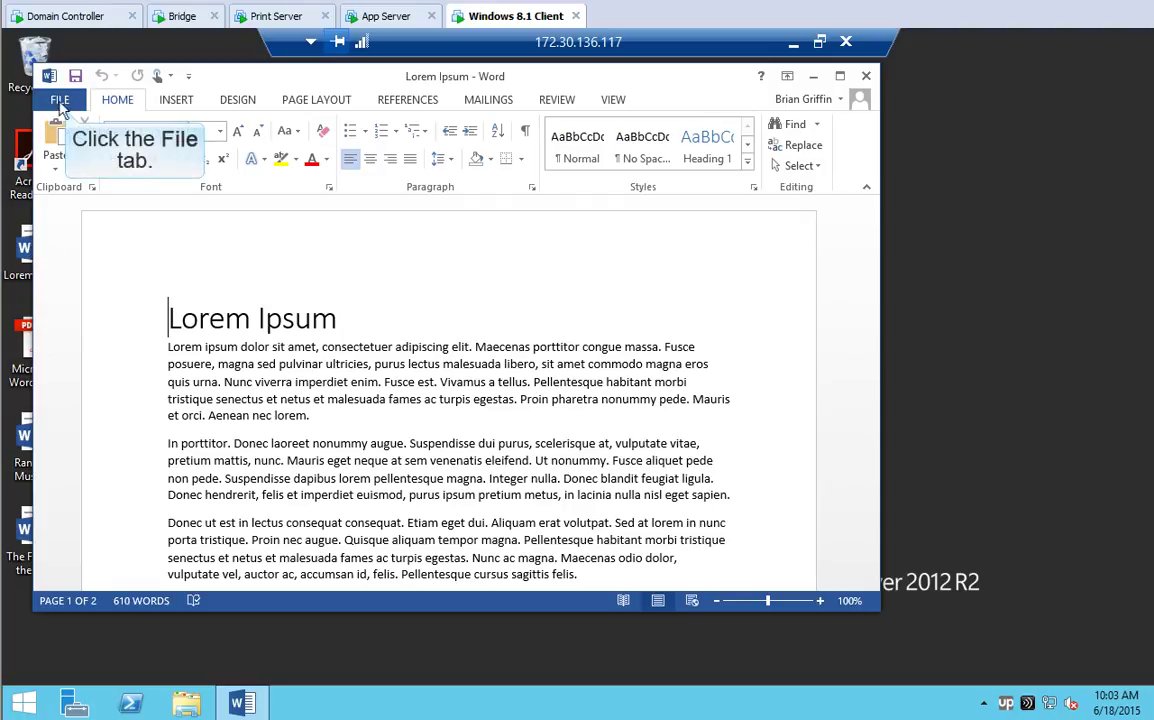
{"action": "left_click", "coordinate": [59, 100]}
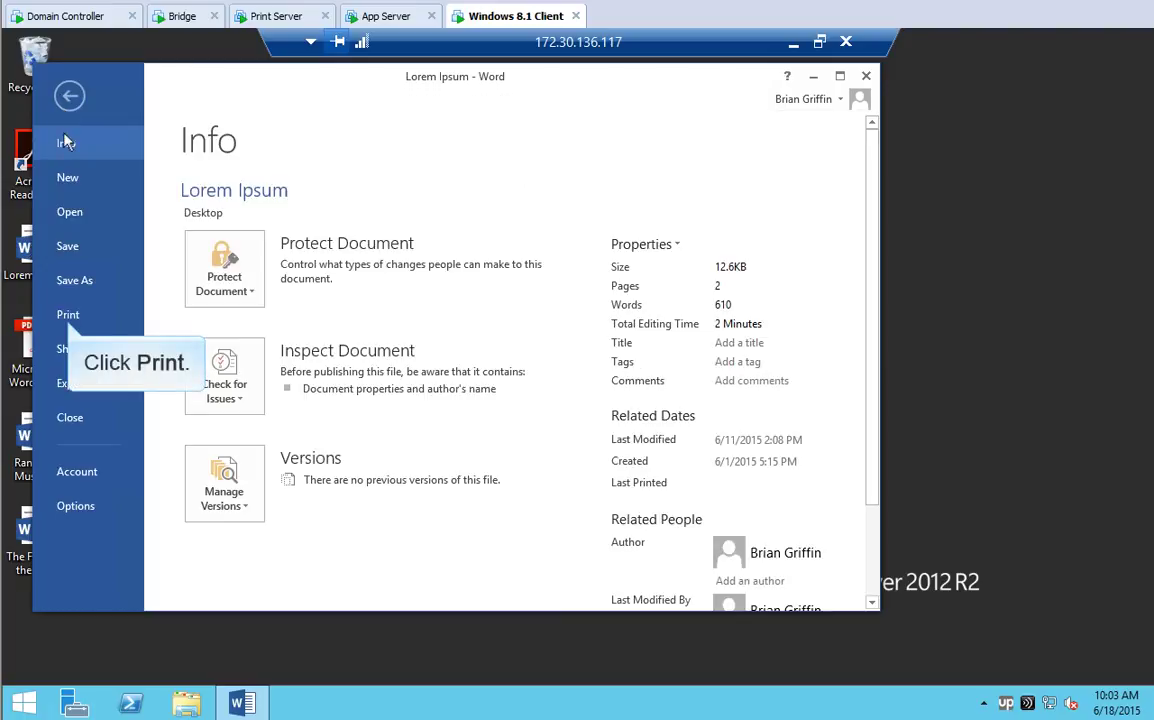
{"action": "left_click", "coordinate": [69, 316]}
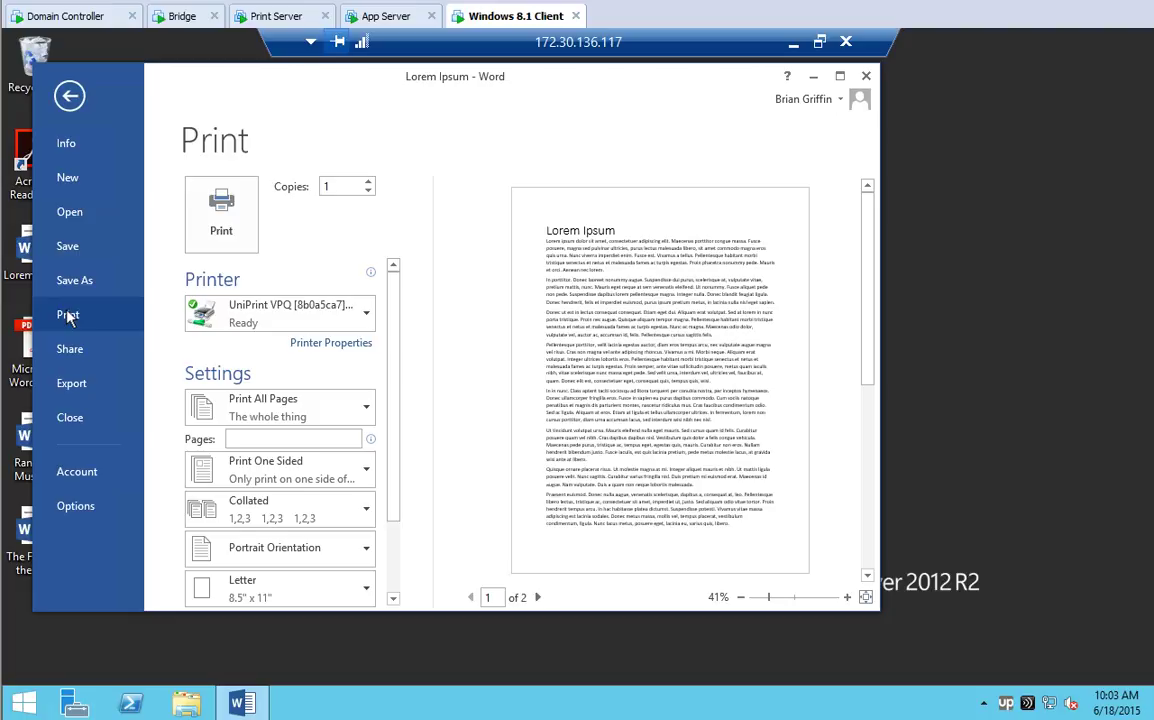
Choose UniPrint as the printer for the document and open its printer properties
{"action": "left_click", "coordinate": [368, 314]}
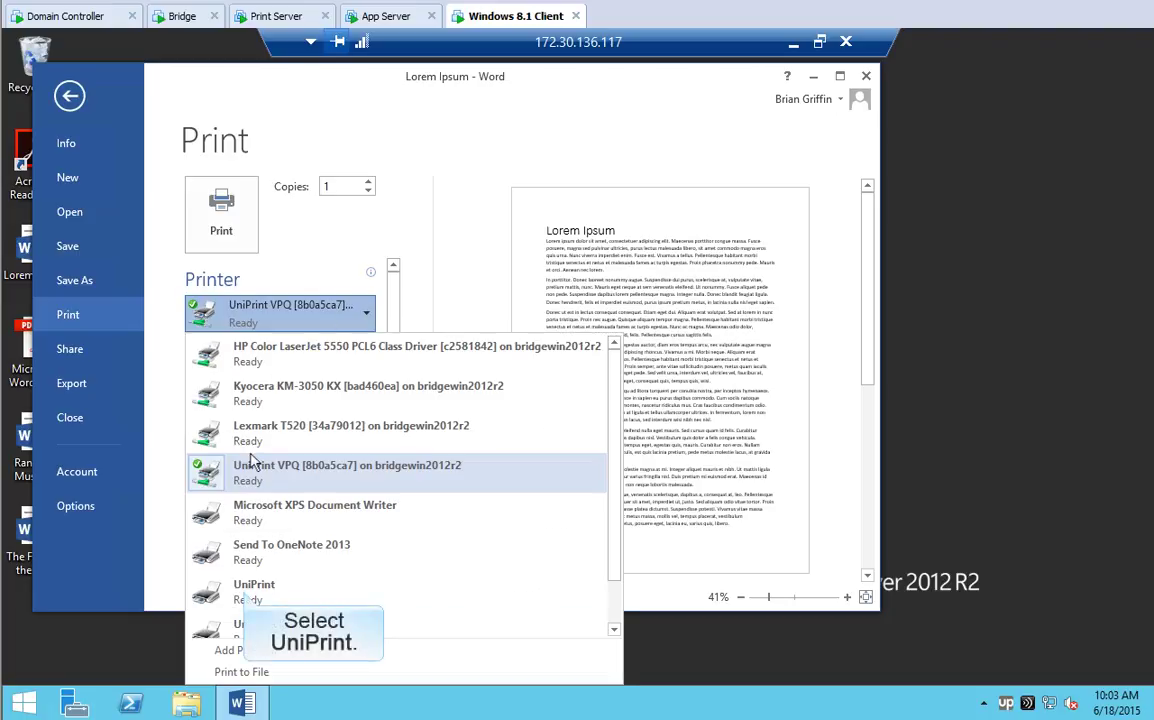
{"action": "left_click", "coordinate": [245, 589]}
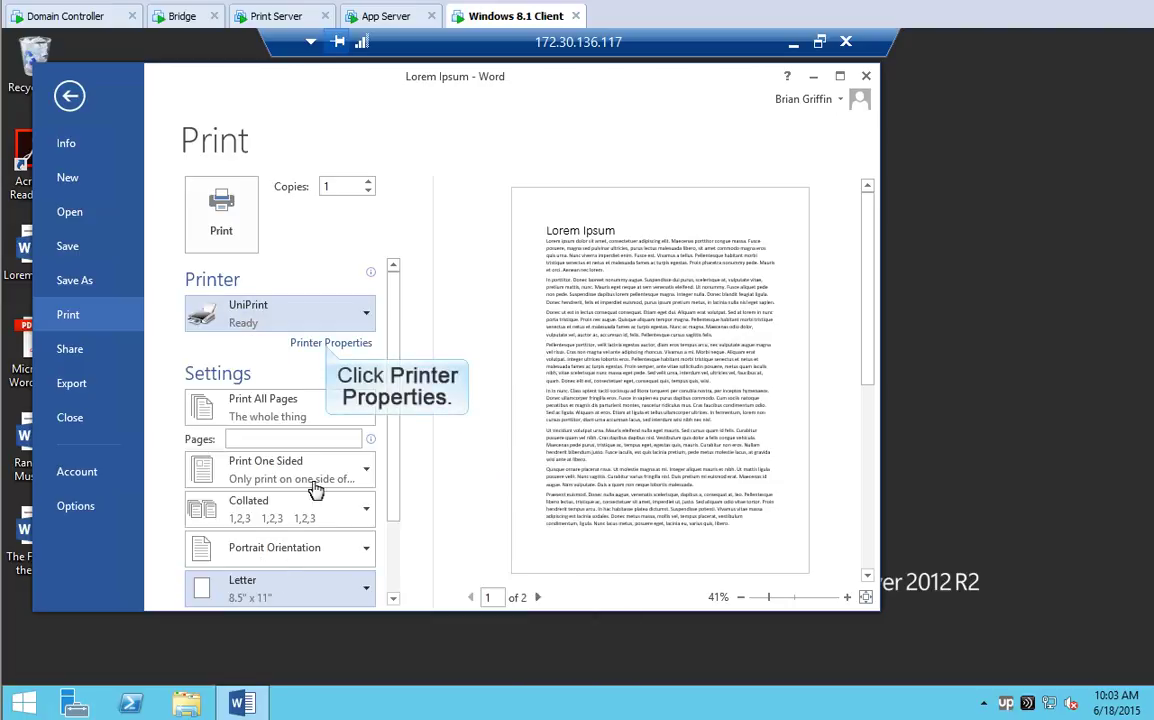
{"action": "left_click", "coordinate": [327, 343]}
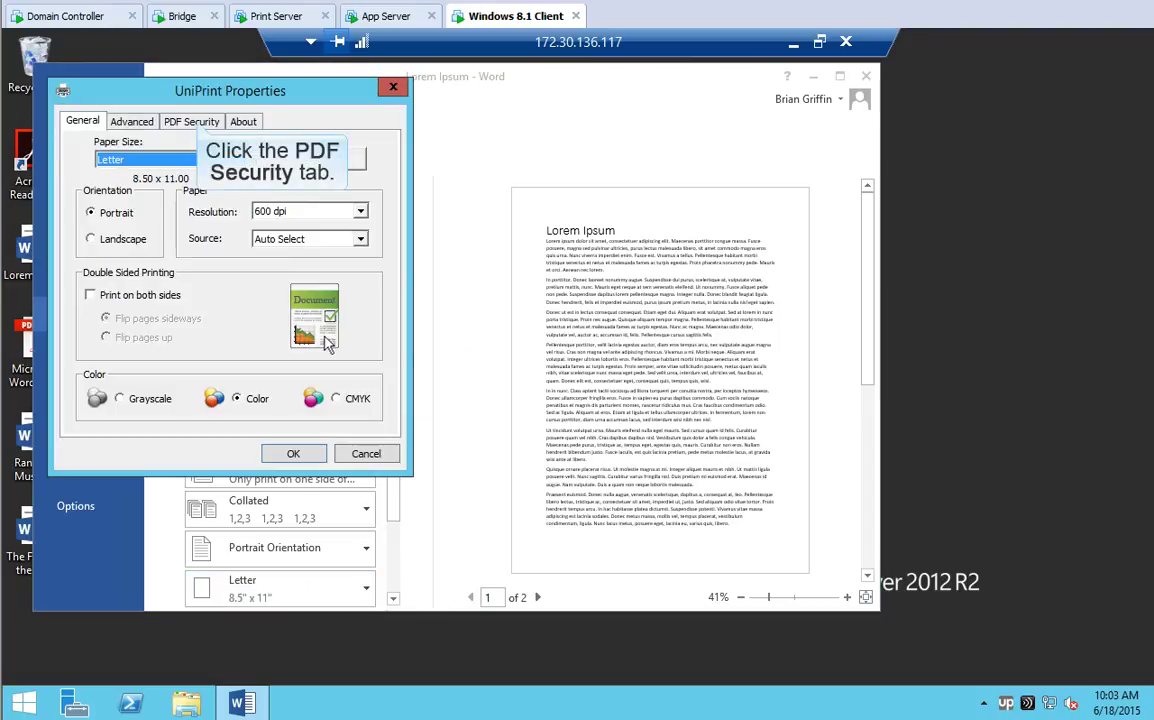
Review the UniPrint printer's PDF security options without changing them, print the Lorem Ipsum document to UniPrint, and close the resulting viewer
{"action": "left_click", "coordinate": [198, 124]}
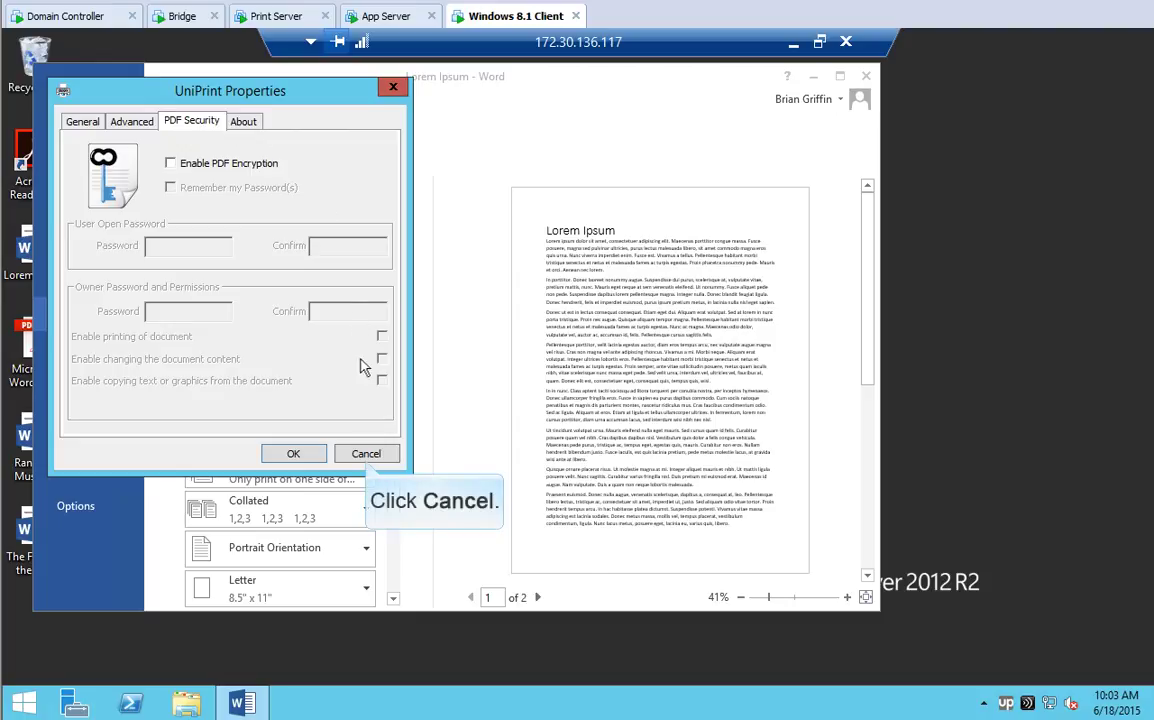
{"action": "left_click", "coordinate": [366, 455]}
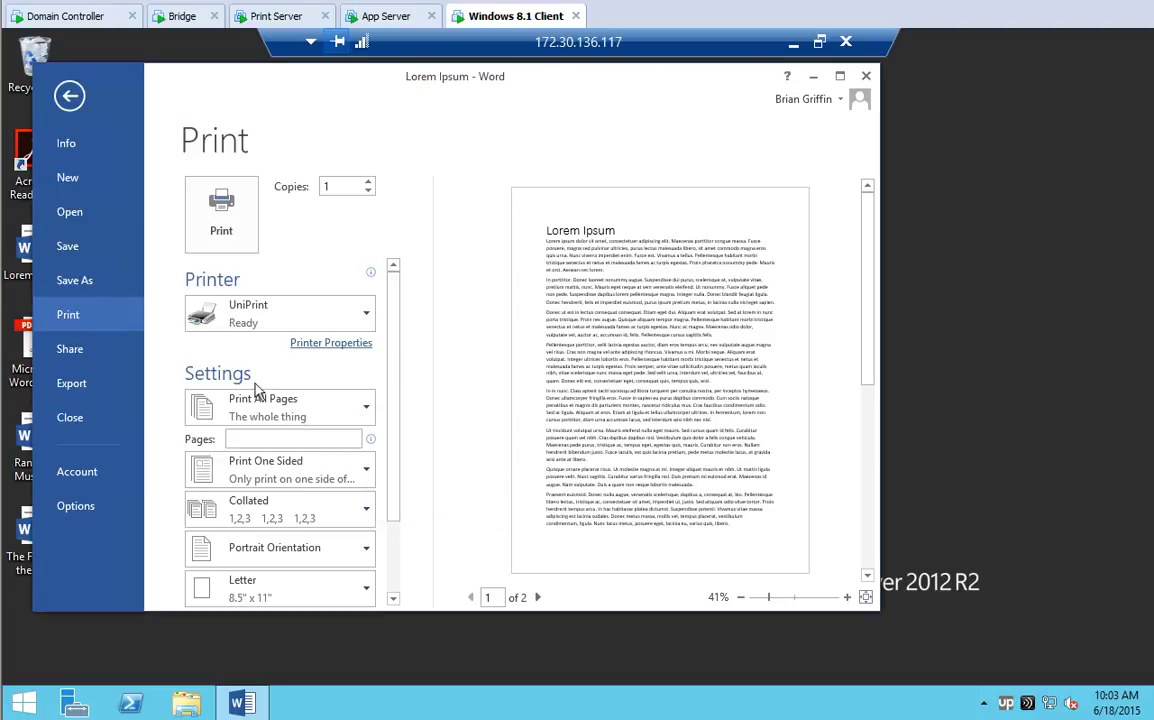
{"action": "left_click", "coordinate": [222, 236]}
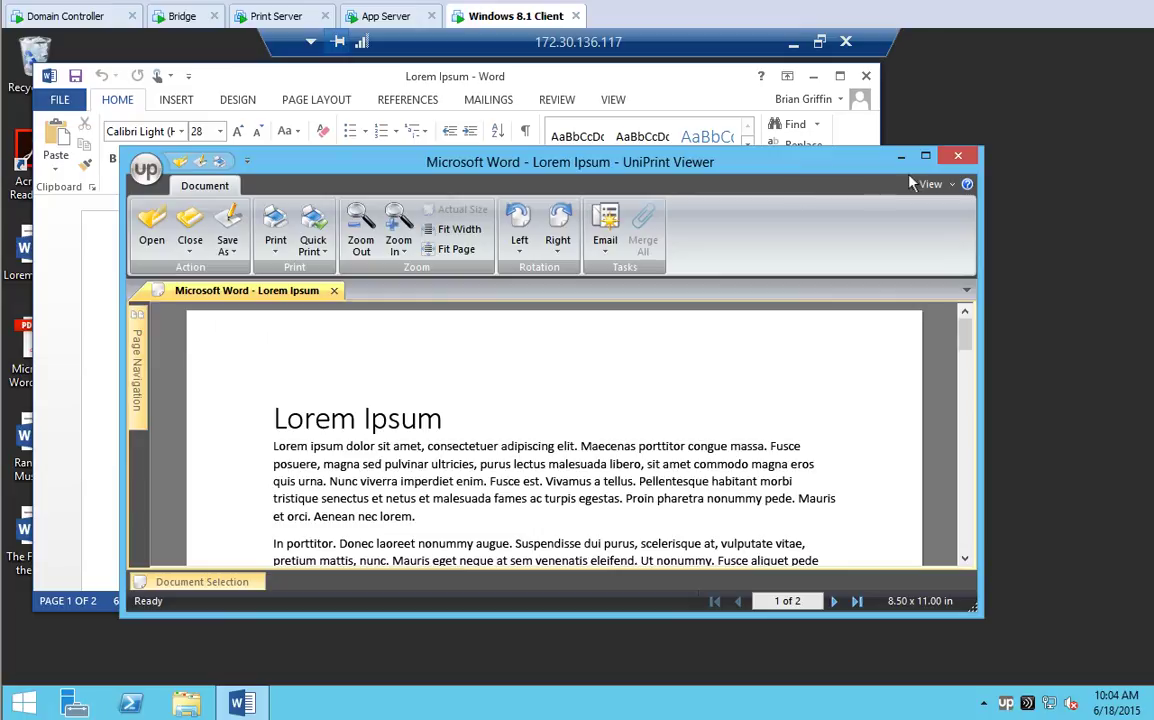
{"action": "left_click", "coordinate": [958, 157]}
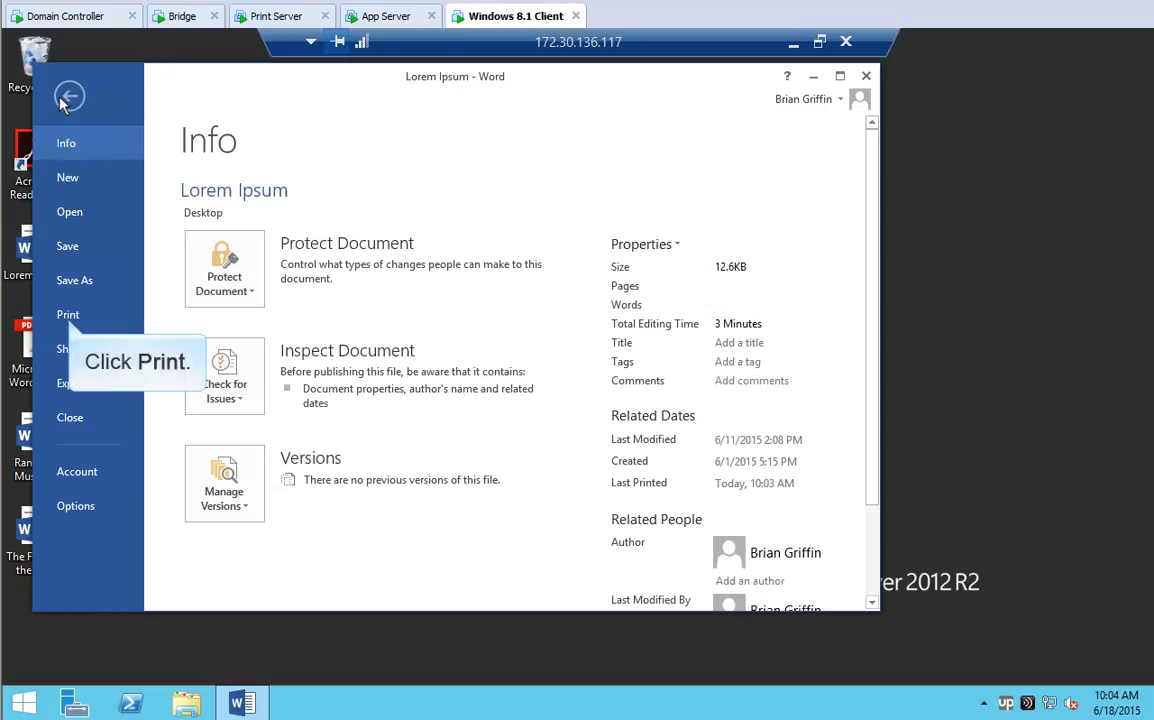
Choose the Kyocera KM-3050 KX on bridgewin2012r2 as the document's printer and look at its printer properties without changing them
{"action": "left_click", "coordinate": [68, 316]}
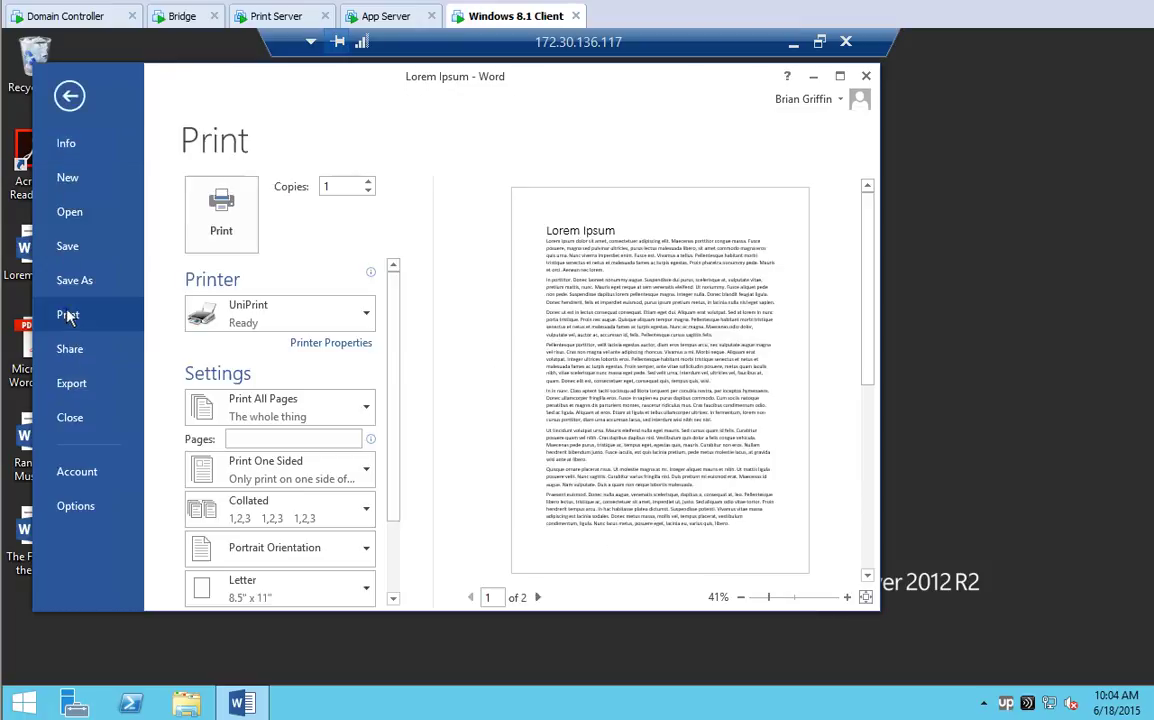
{"action": "left_click", "coordinate": [368, 316]}
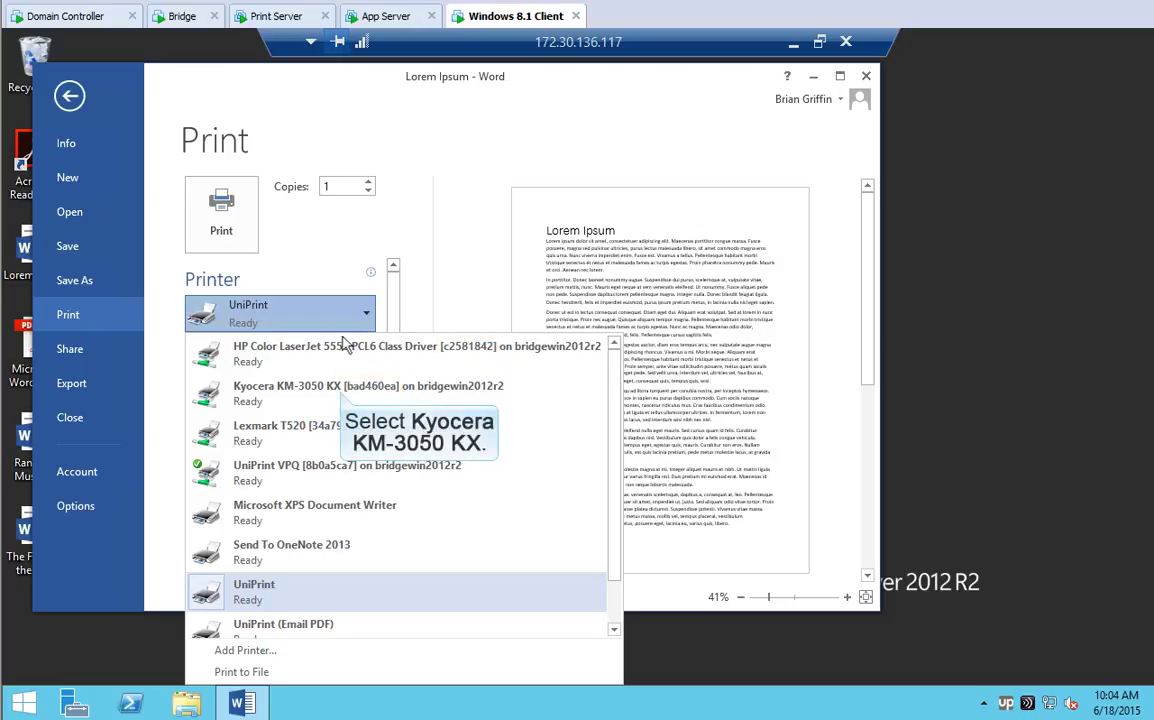
{"action": "left_click", "coordinate": [341, 390]}
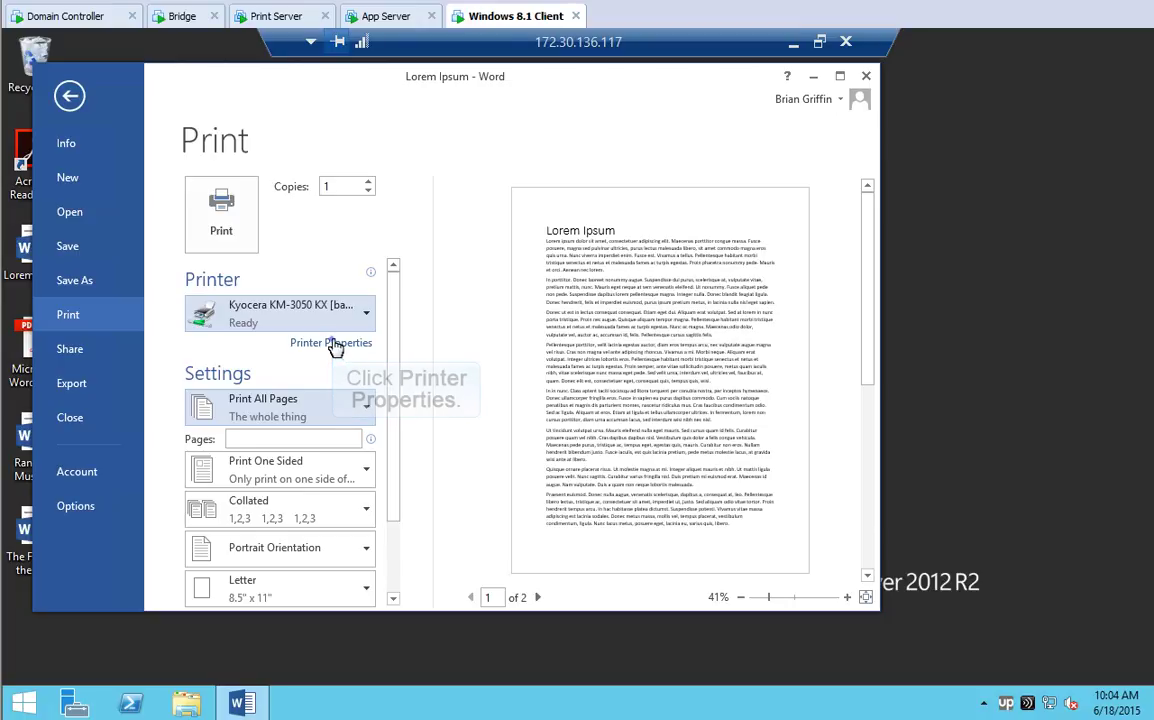
{"action": "left_click", "coordinate": [334, 344]}
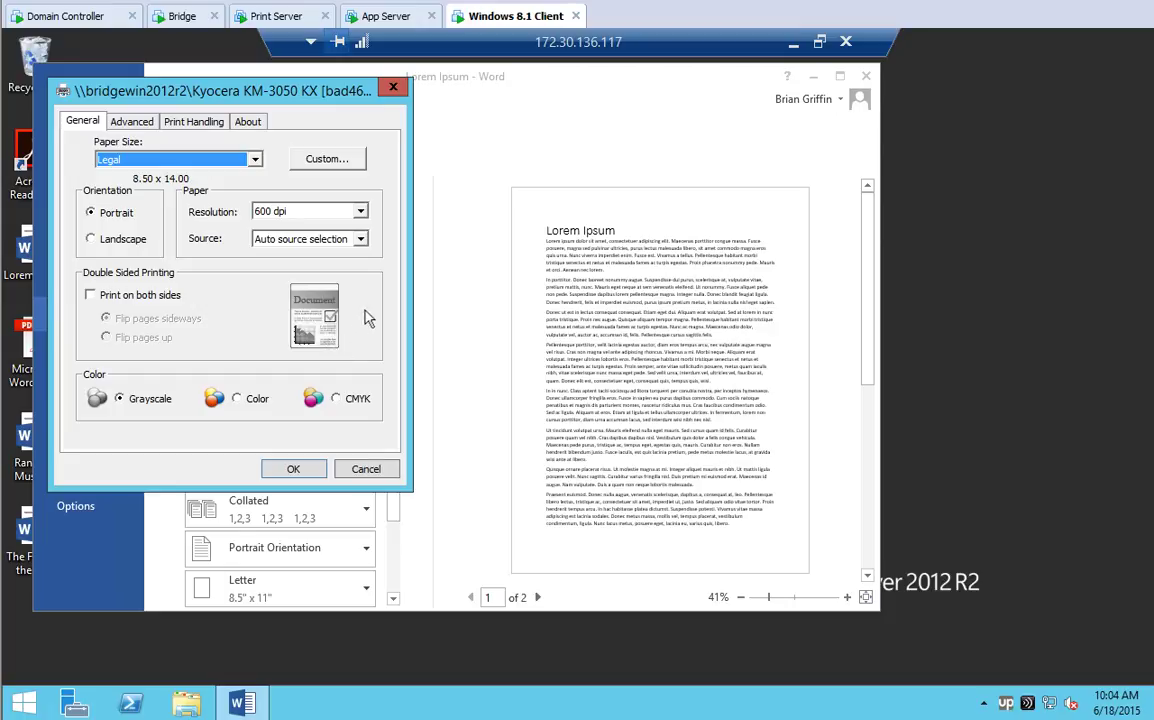
{"action": "key", "text": "Escape"}
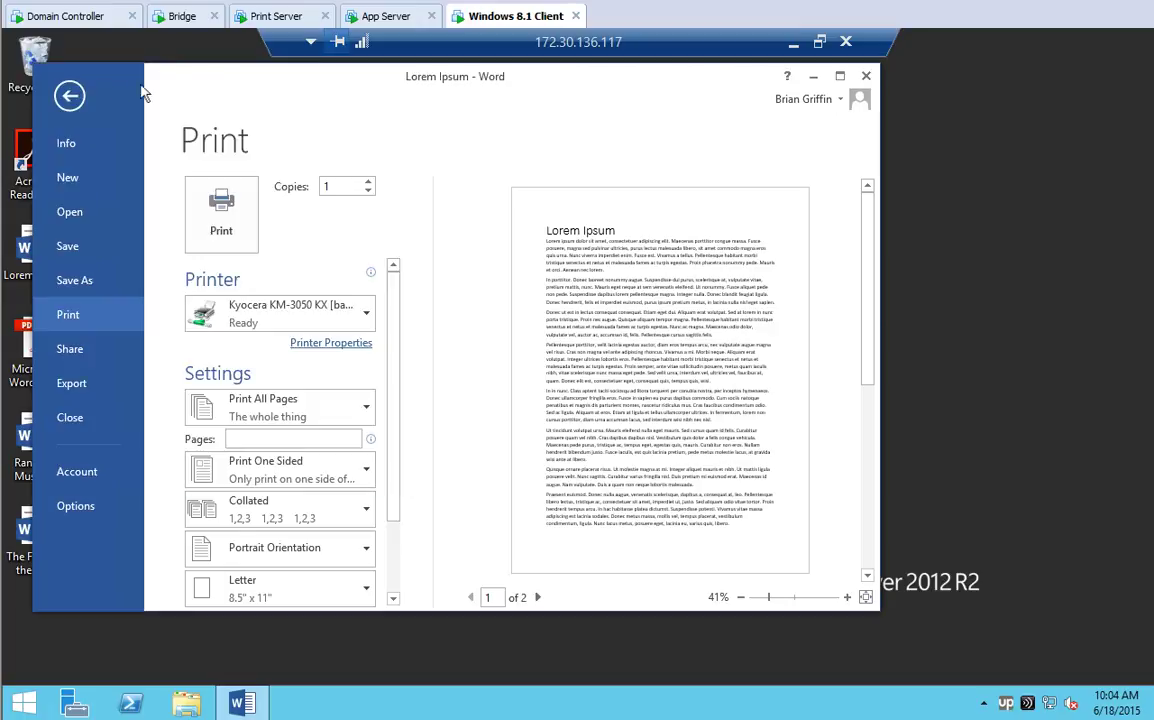
Return to the document and add the bold line "Printed to Gateway printer" beneath the Lorem Ipsum title
{"action": "left_click", "coordinate": [69, 95]}
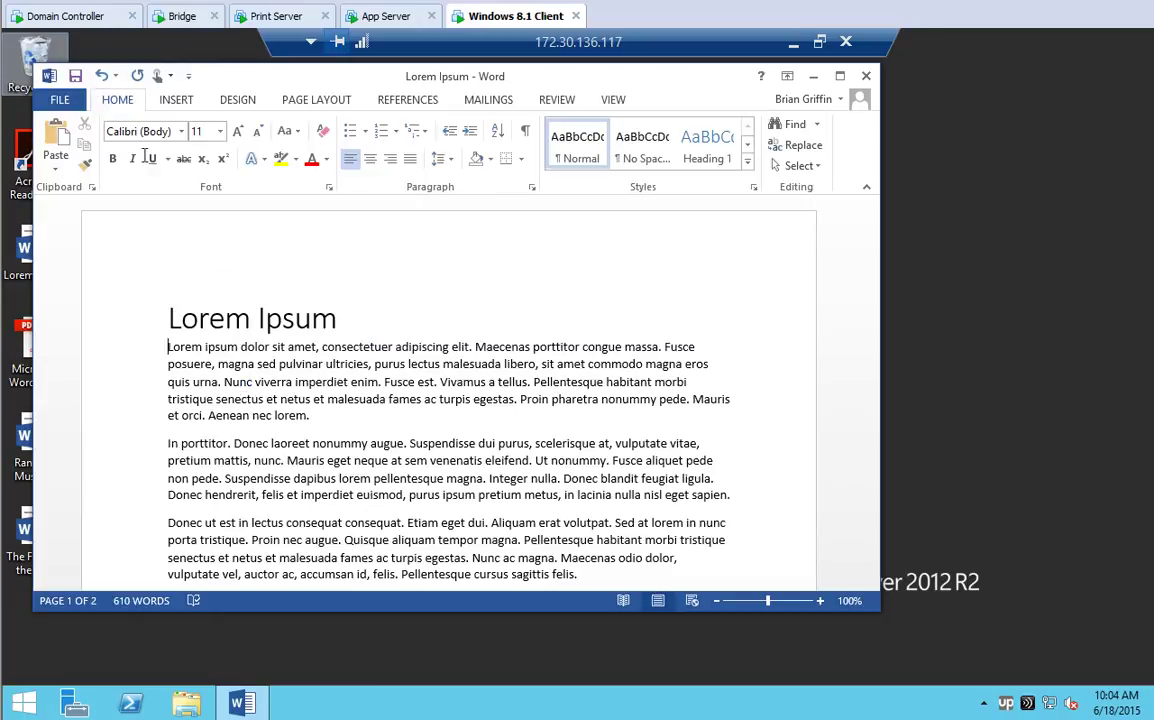
{"action": "key", "text": "Return"}
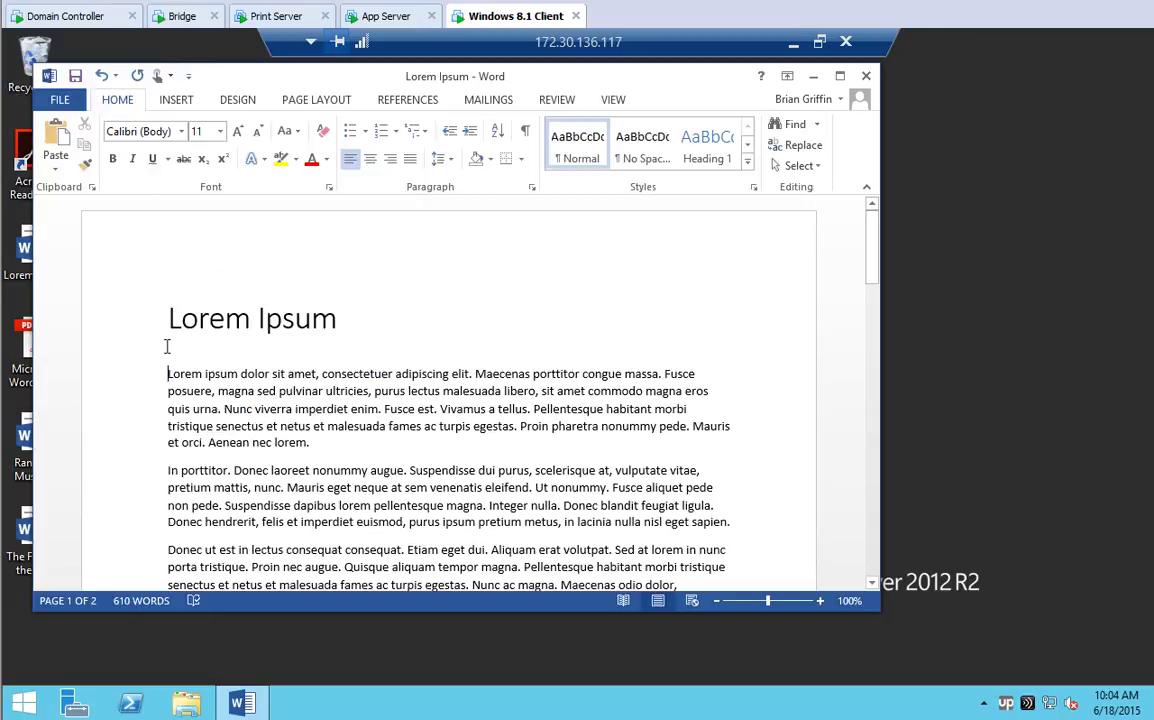
{"action": "left_click", "coordinate": [167, 347]}
{"action": "type", "text": "Printed to Gateway printer"}
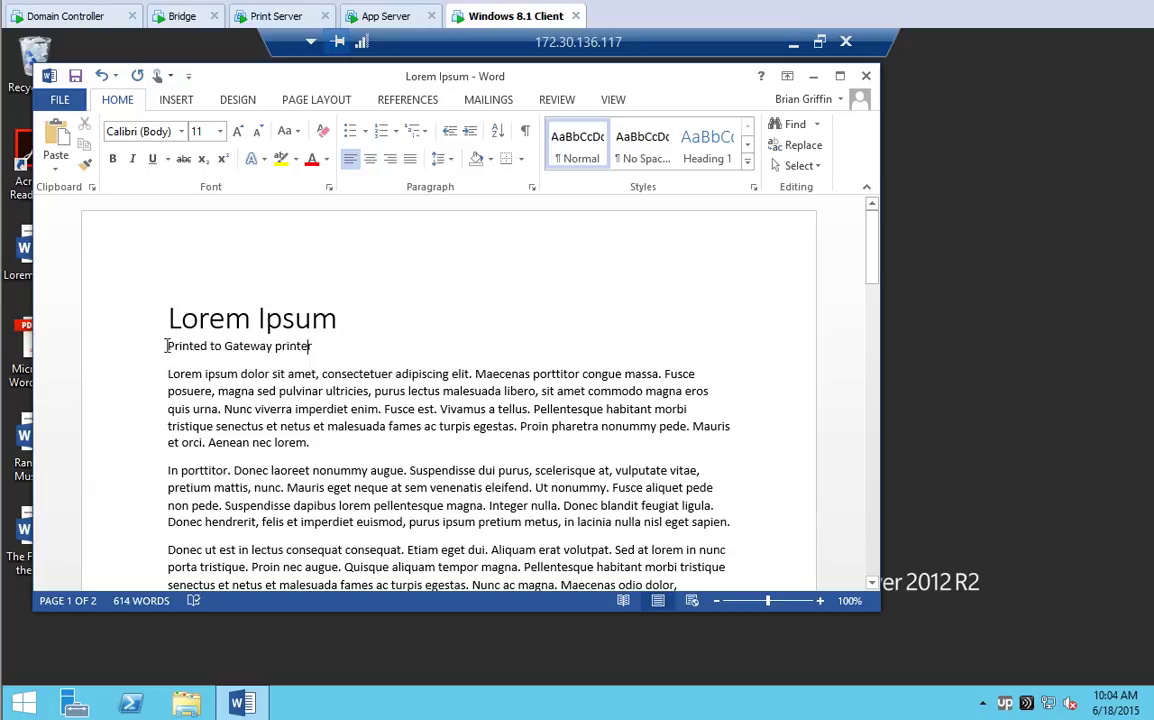
{"action": "left_click_drag", "start_coordinate": [167, 347], "coordinate": [313, 351]}
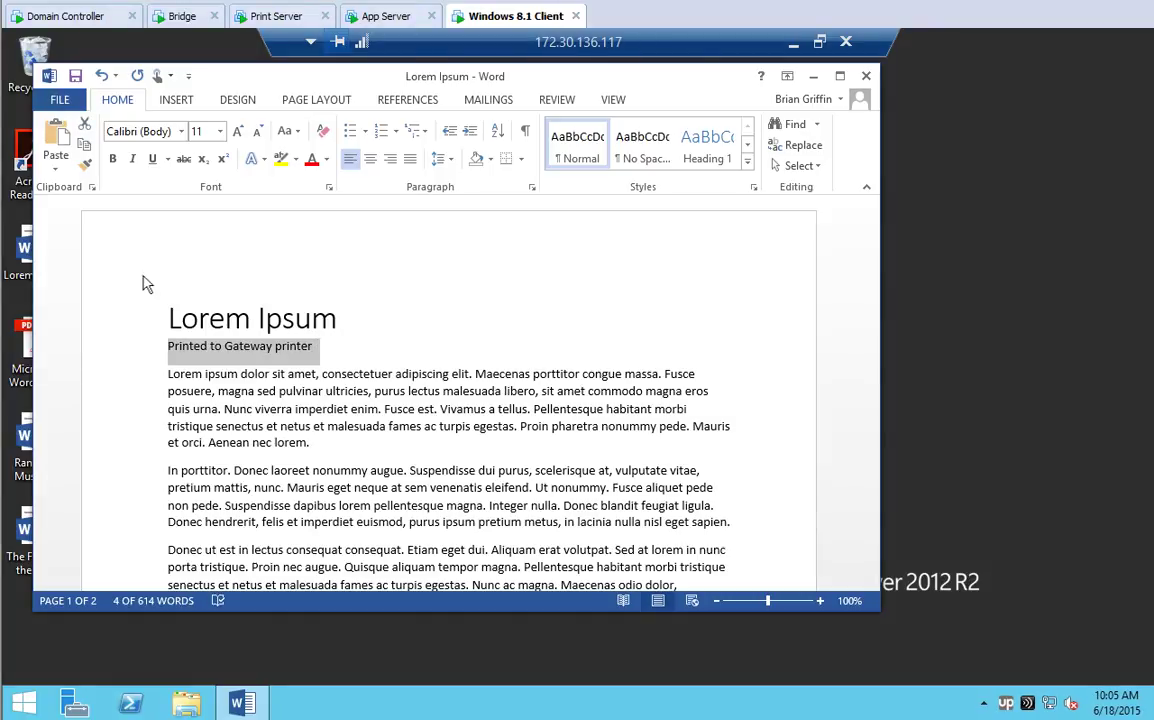
{"action": "left_click", "coordinate": [114, 160]}
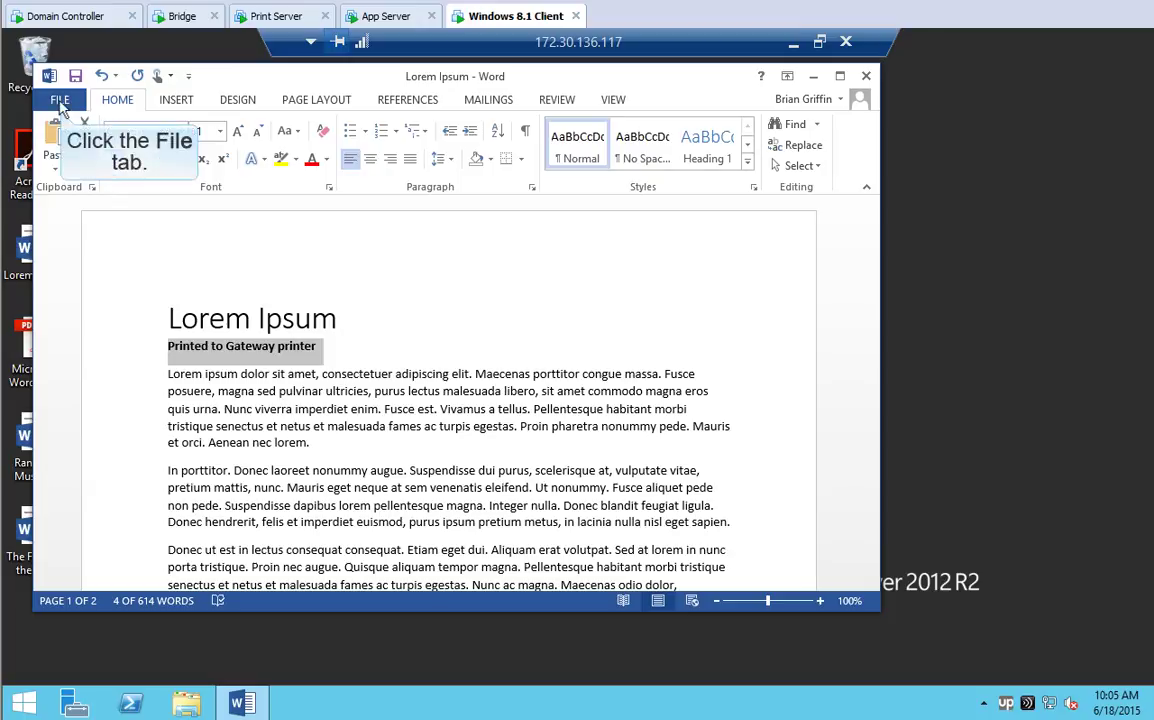
Print the edited Lorem Ipsum document to the Kyocera KM-3050 KX printer
{"action": "left_click", "coordinate": [60, 104]}
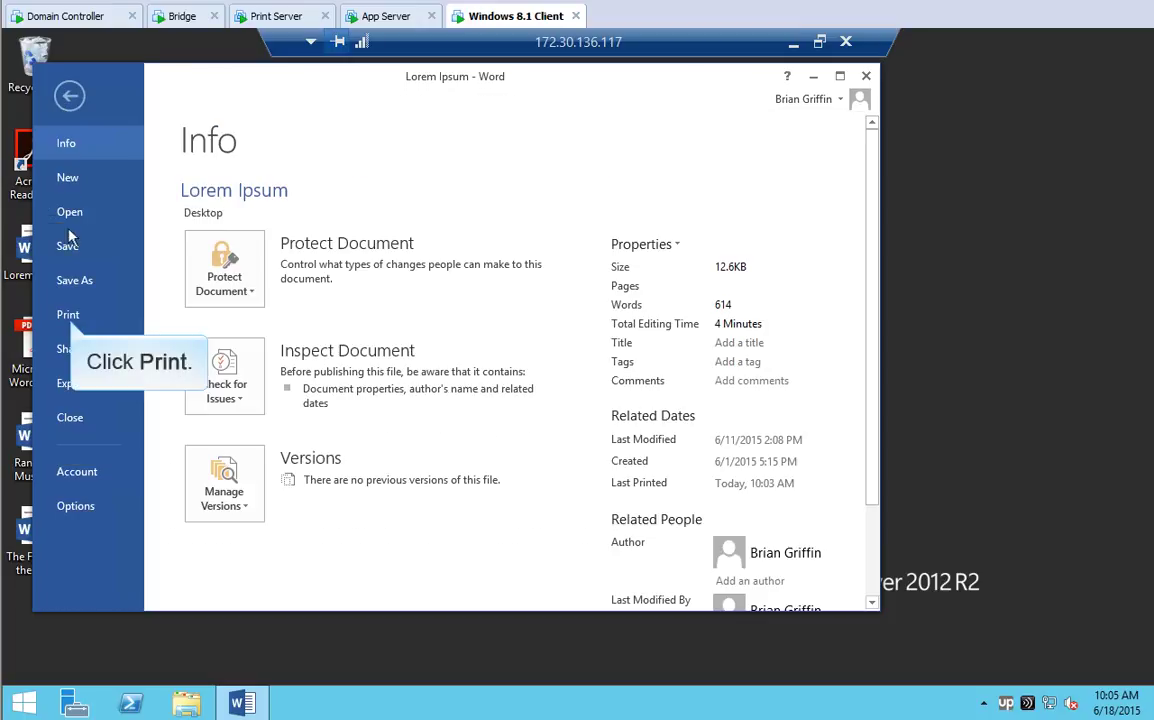
{"action": "left_click", "coordinate": [68, 315]}
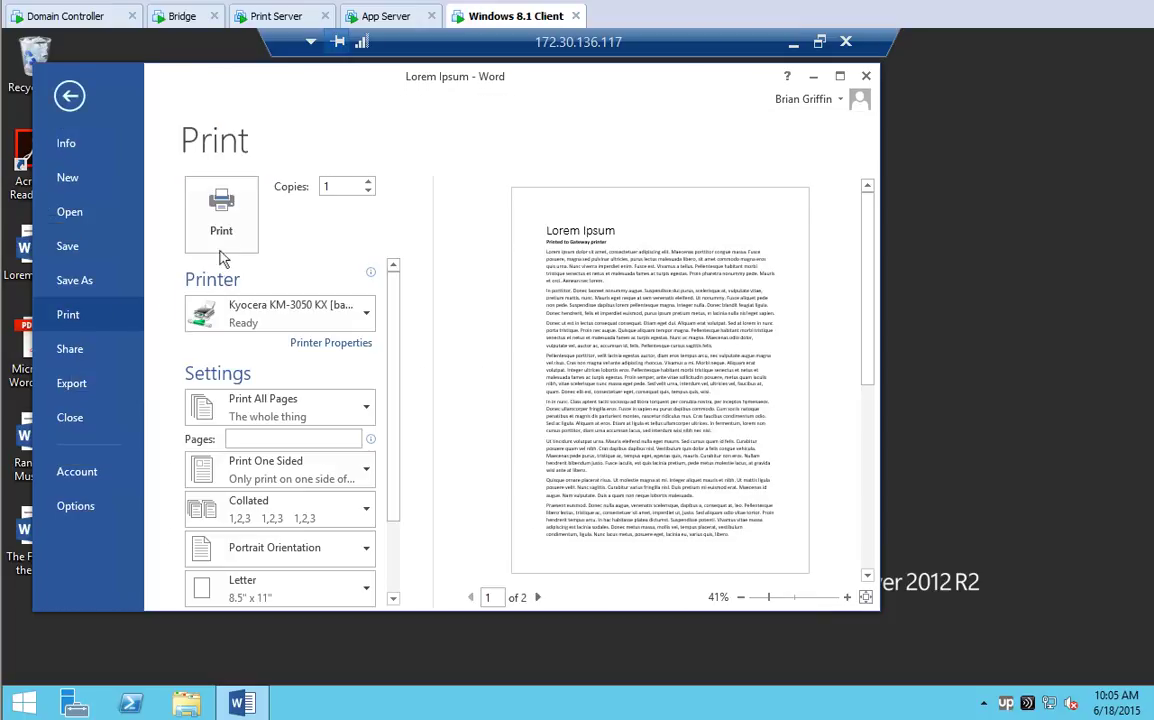
{"action": "left_click", "coordinate": [222, 213]}
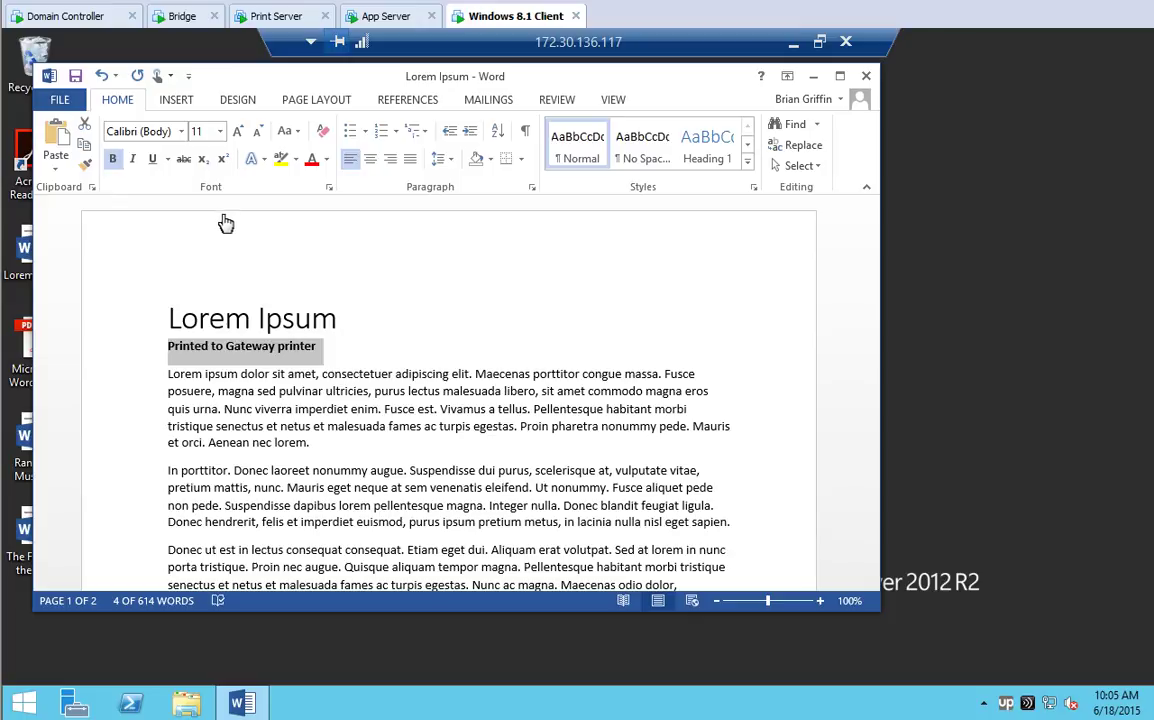
Switch to the Bridge server and locate the newest archived PCF and PPF files in the printing user's folder under Archive\MYCOMPANY
{"action": "left_click", "coordinate": [183, 18]}
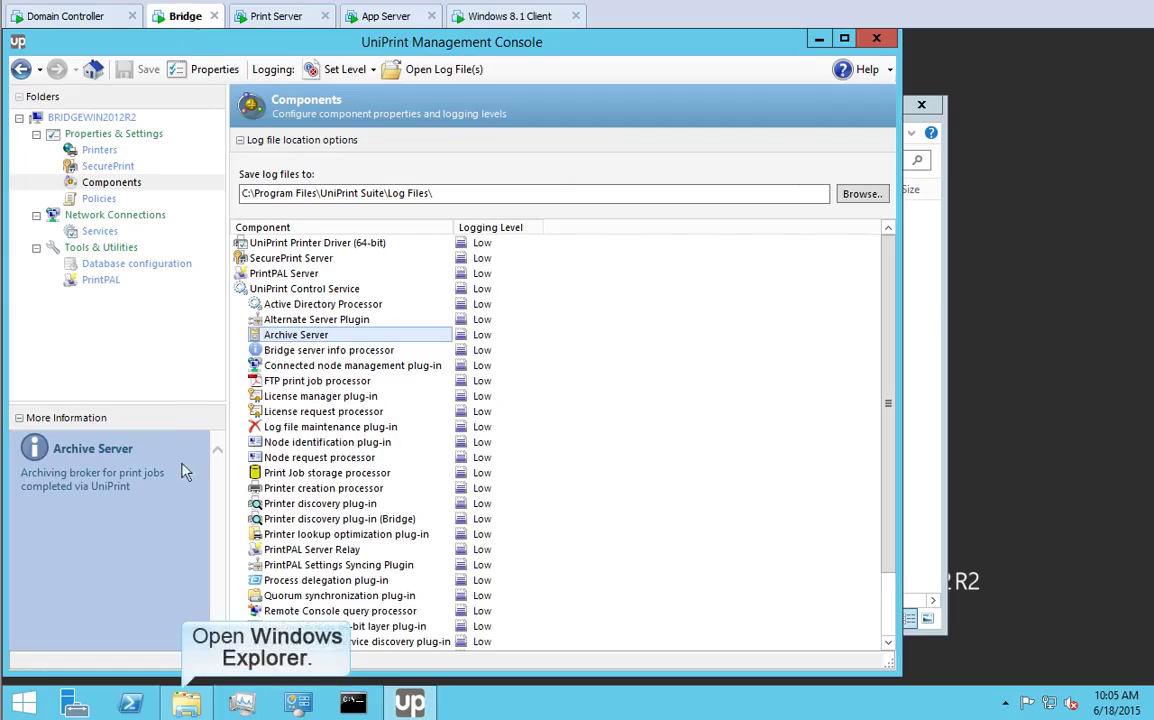
{"action": "left_click", "coordinate": [186, 703]}
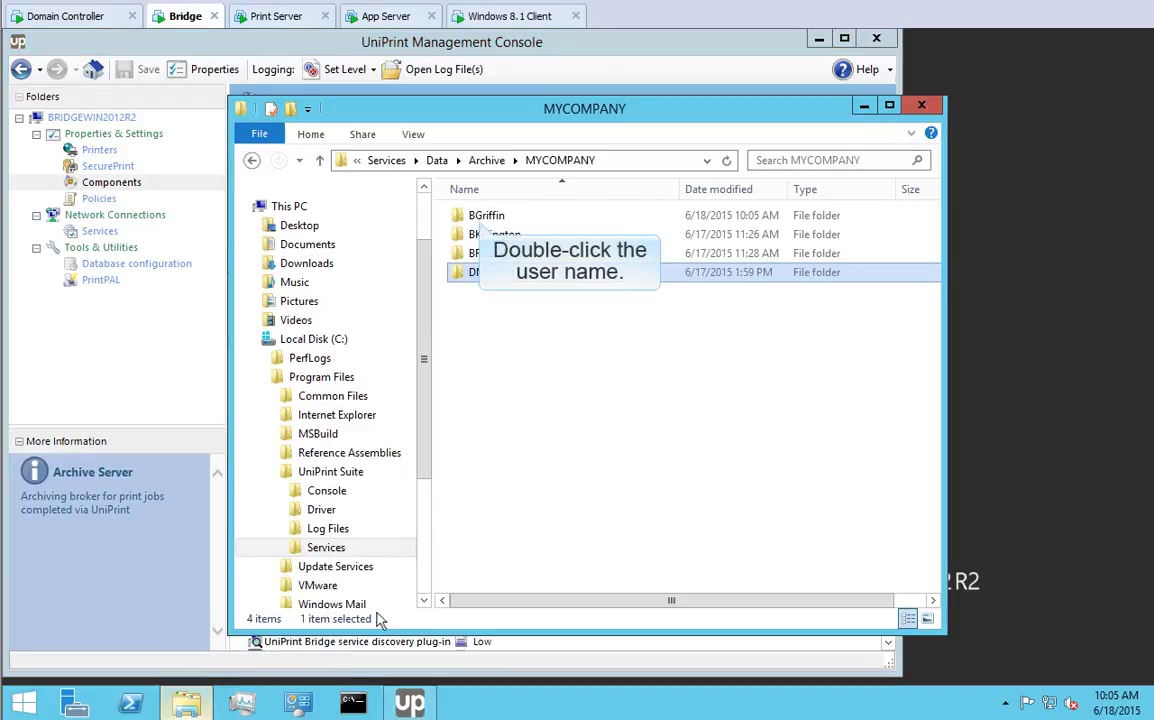
{"action": "double_click", "coordinate": [483, 217]}
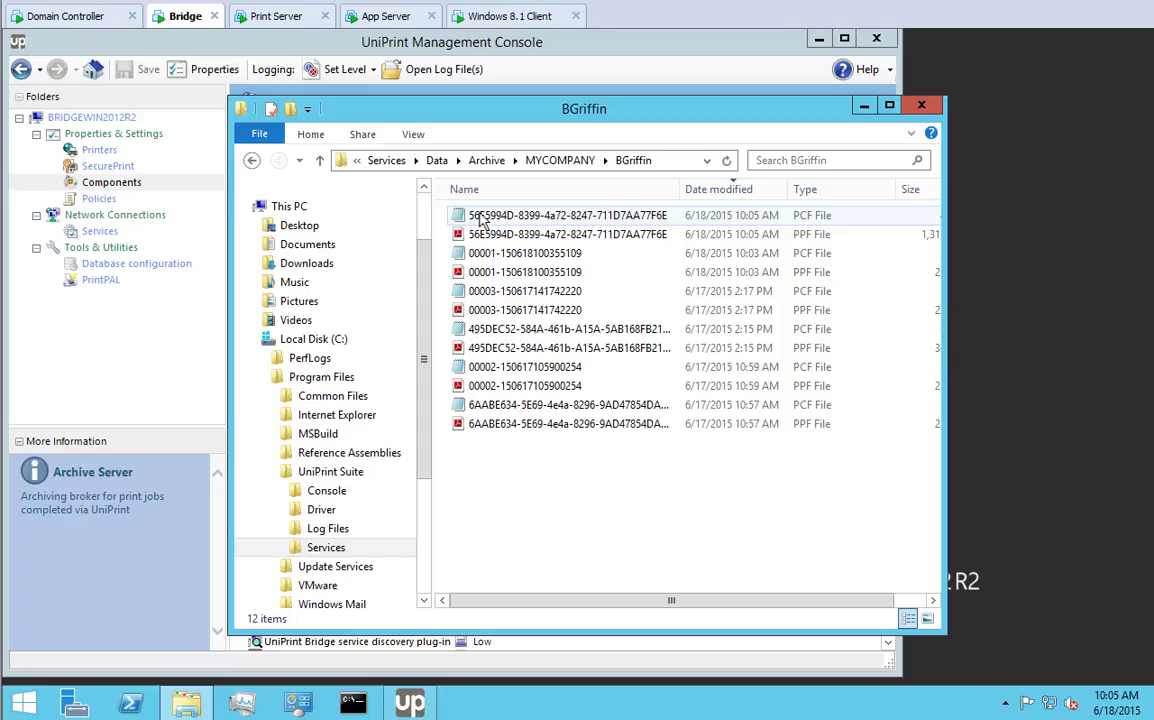
{"action": "left_click", "coordinate": [530, 234]}
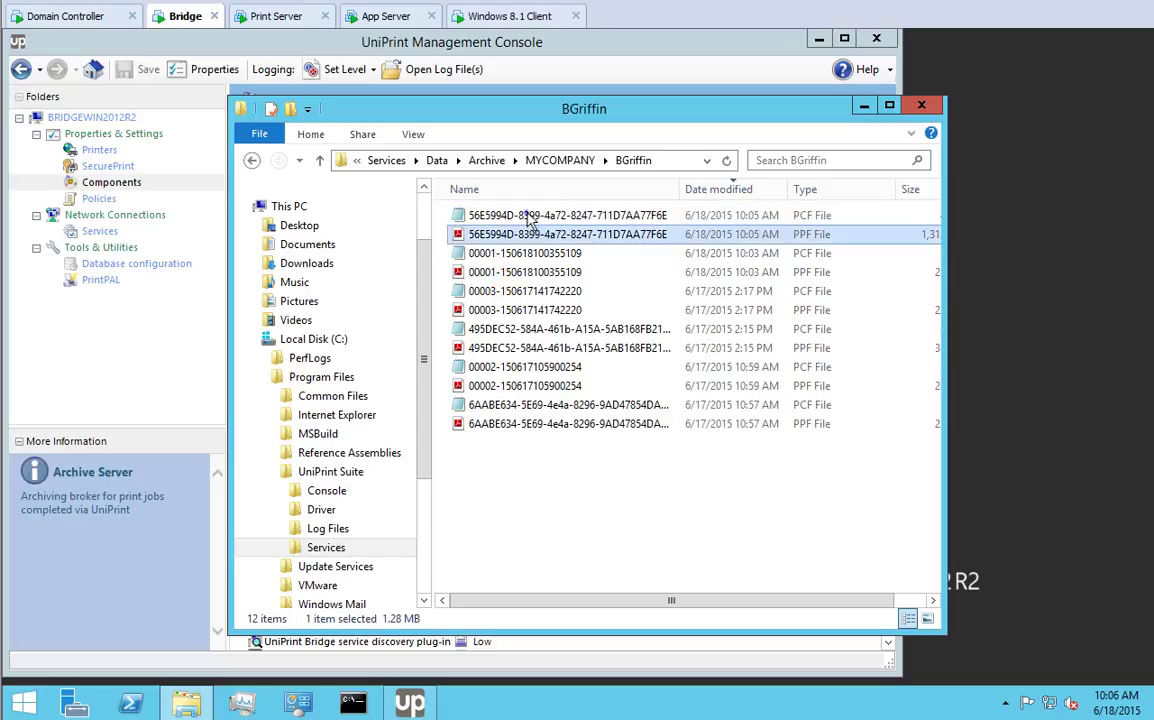
{"action": "left_click", "coordinate": [528, 216]}
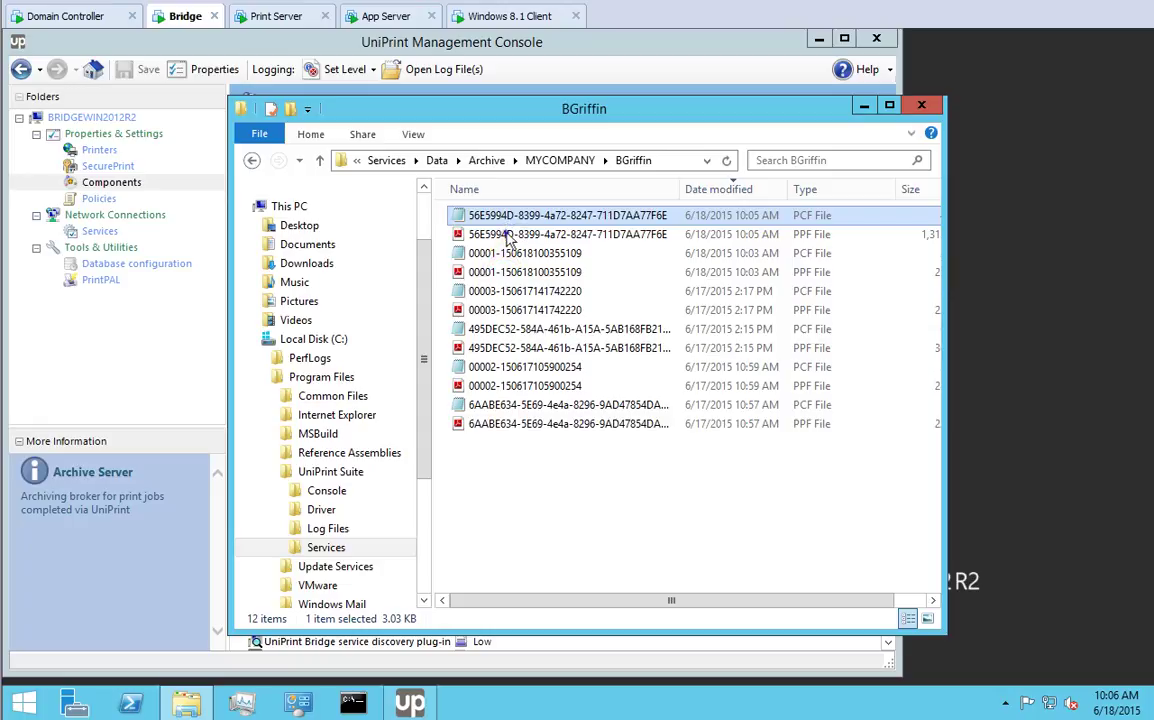
{"action": "left_click", "coordinate": [508, 236]}
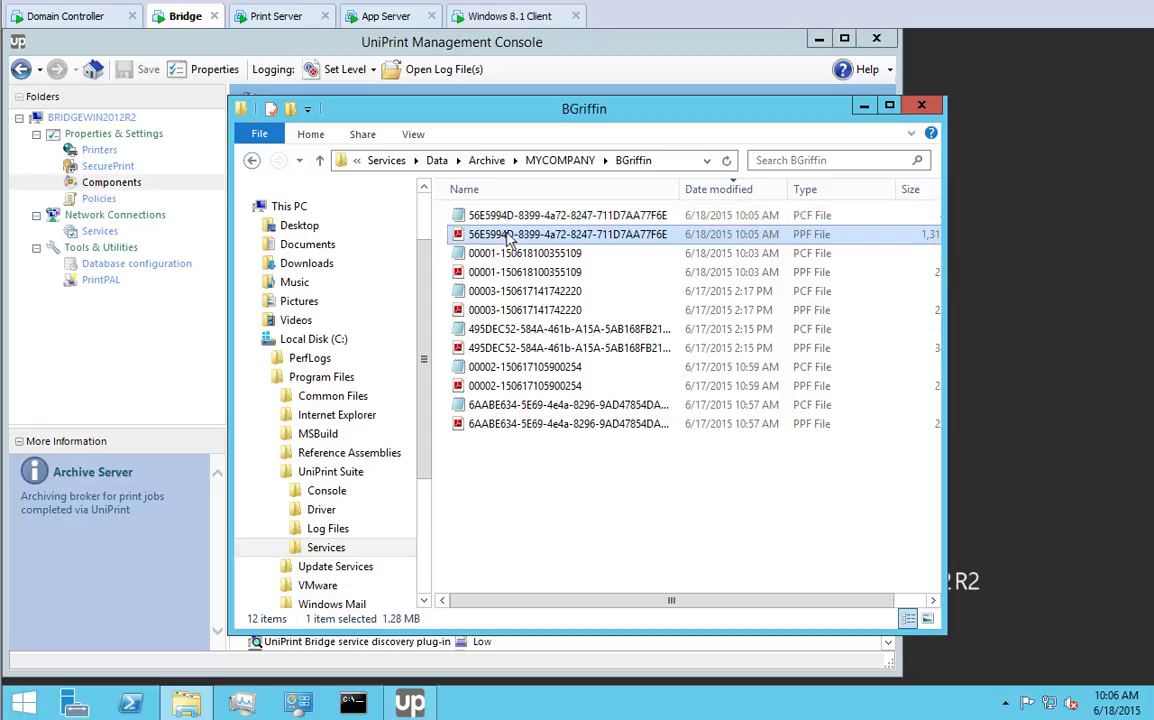
{"action": "double_click", "coordinate": [508, 236]}
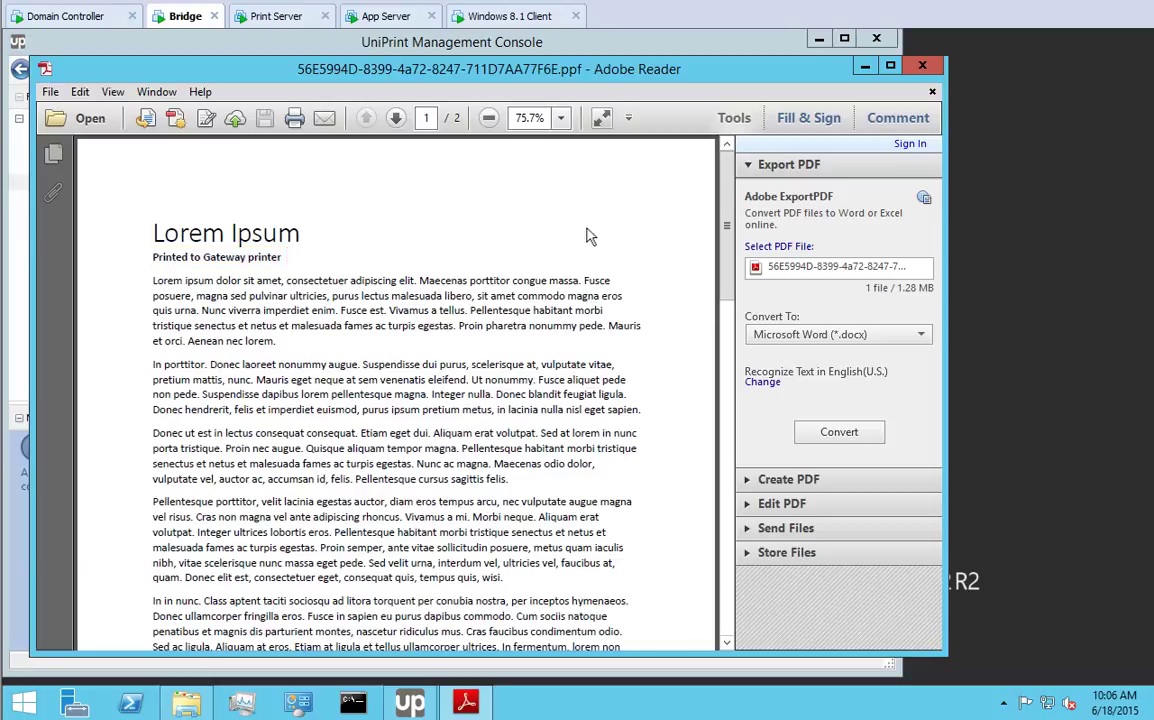
{"action": "left_click", "coordinate": [921, 67]}
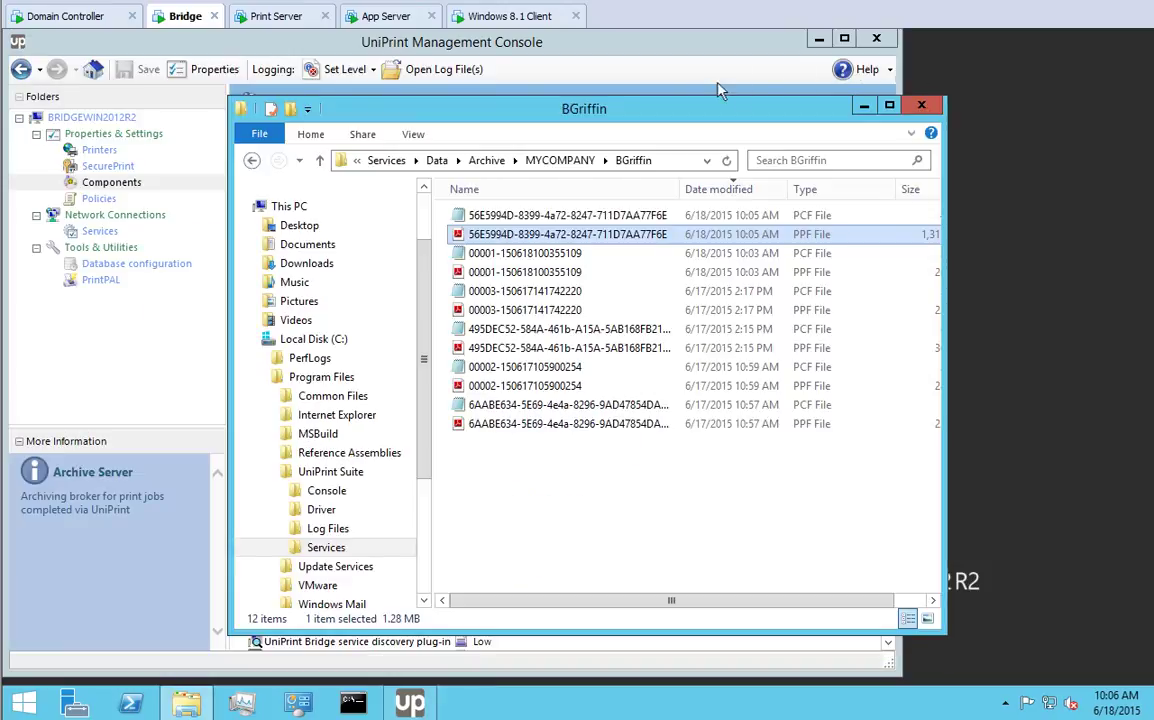
{"action": "double_click", "coordinate": [522, 272]}
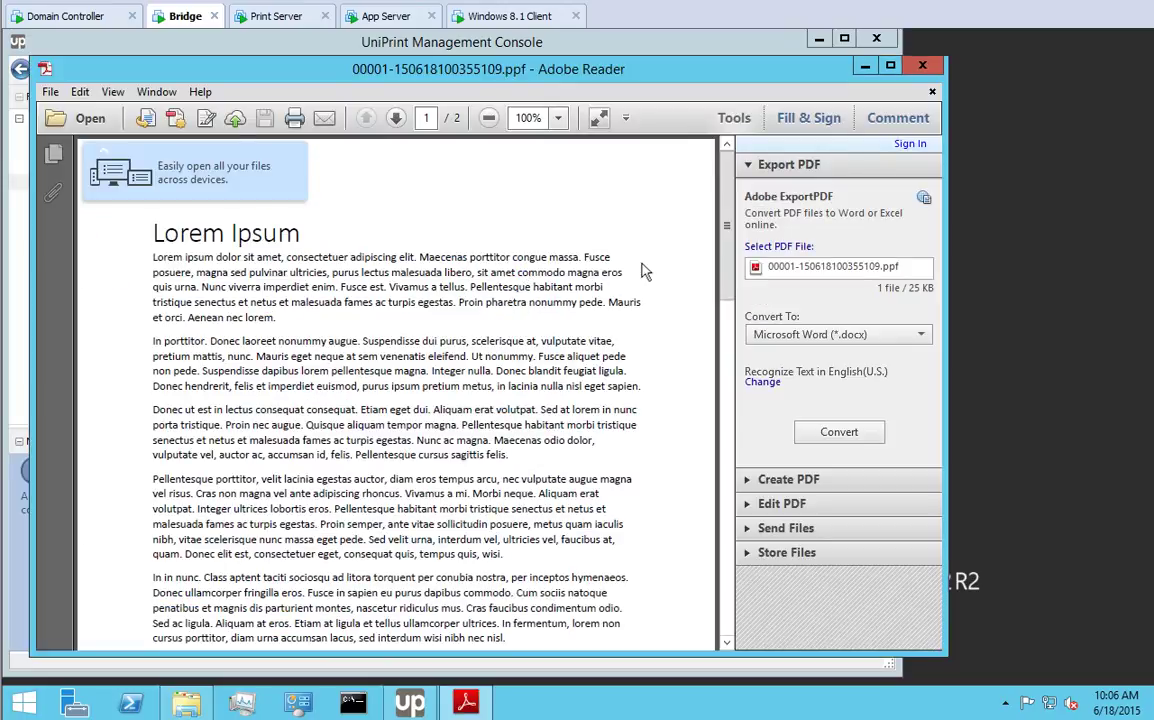
{"action": "left_click", "coordinate": [917, 67]}
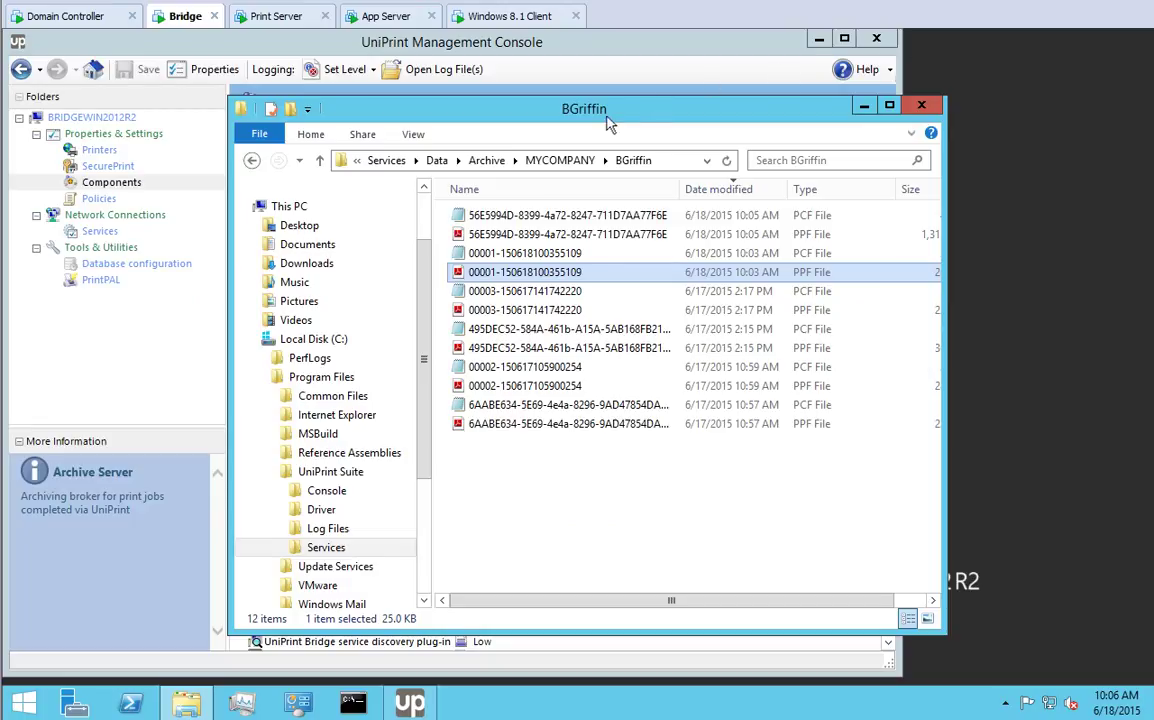
{"action": "double_click", "coordinate": [530, 254]}
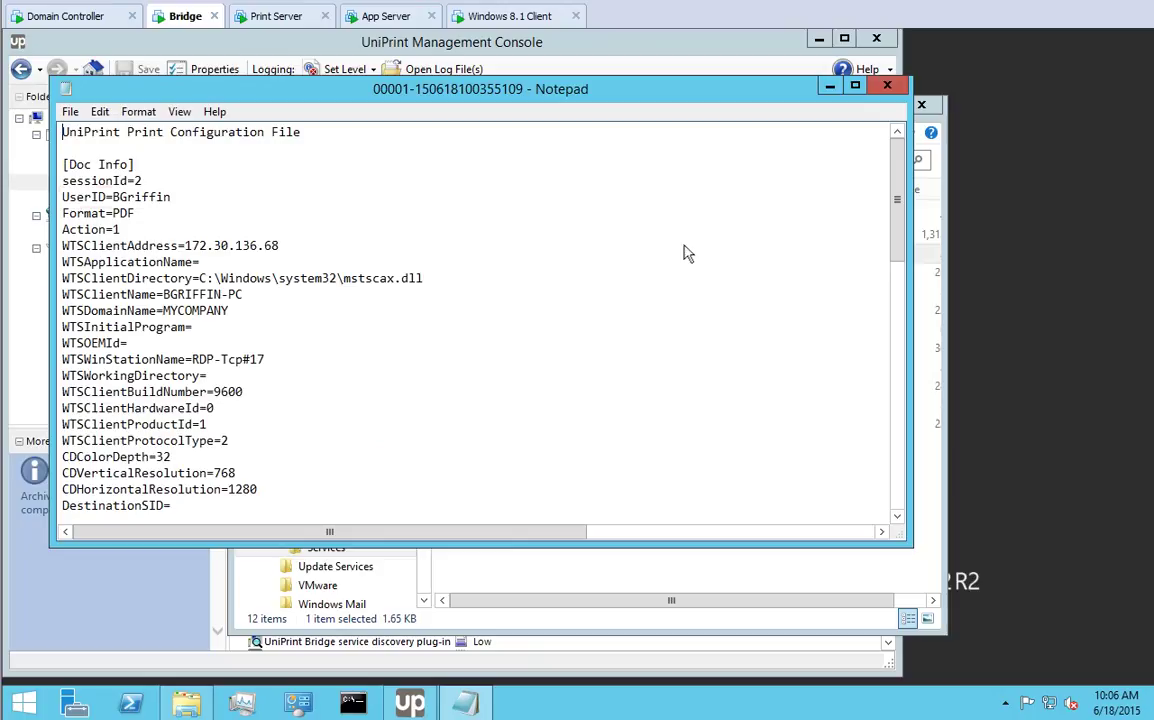
{"action": "left_click_drag", "start_coordinate": [903, 187], "coordinate": [889, 350]}
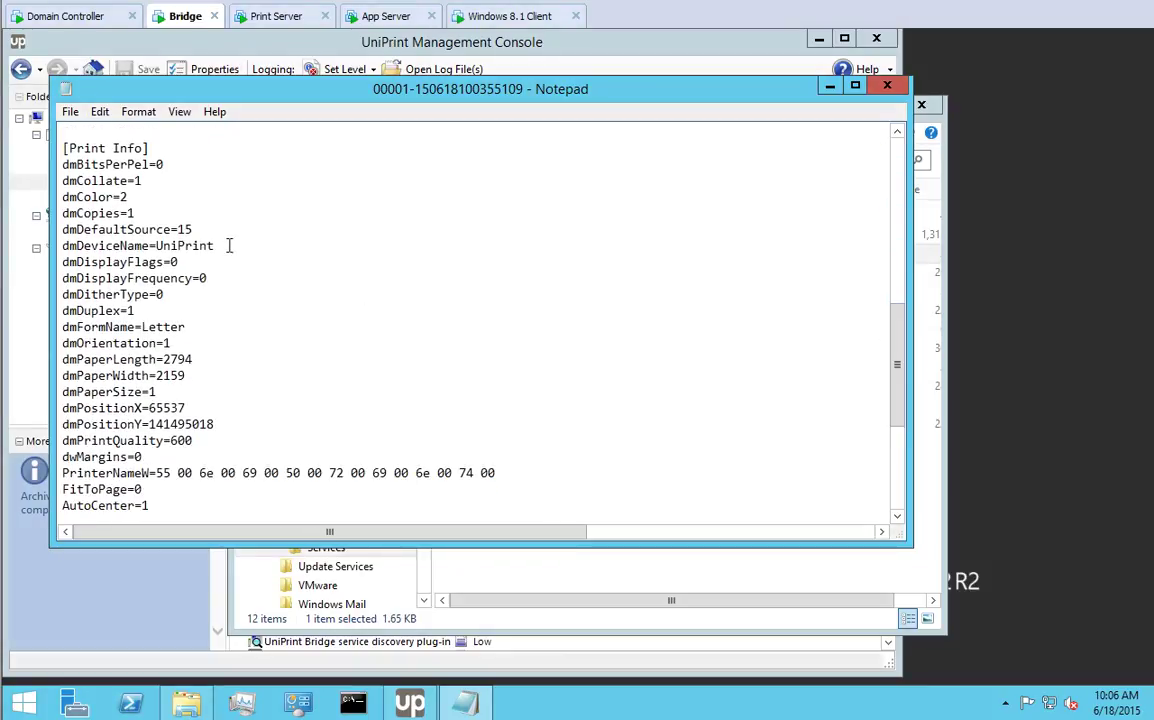
{"action": "left_click_drag", "start_coordinate": [213, 245], "coordinate": [38, 247]}
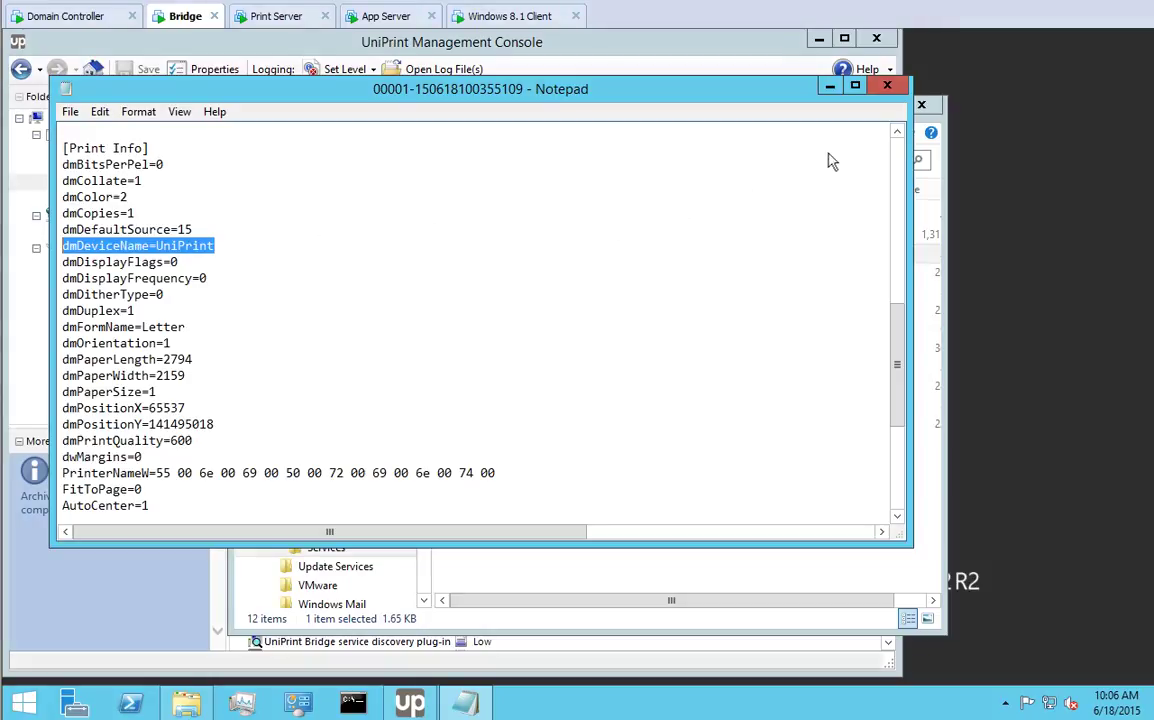
{"action": "left_click", "coordinate": [886, 87]}
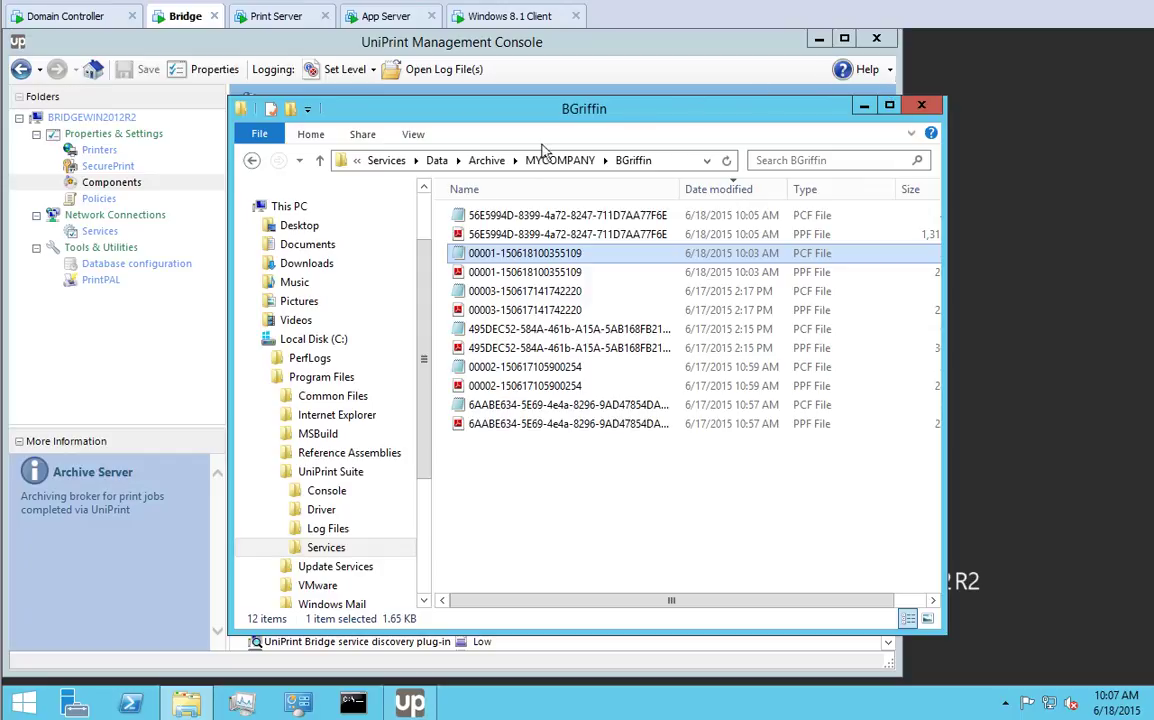
Examine the dmDeviceName entry in the 56E5994D-8399-4a72-8247-711D7AA77F6E PCF file in Notepad and close the file
{"action": "double_click", "coordinate": [506, 213]}
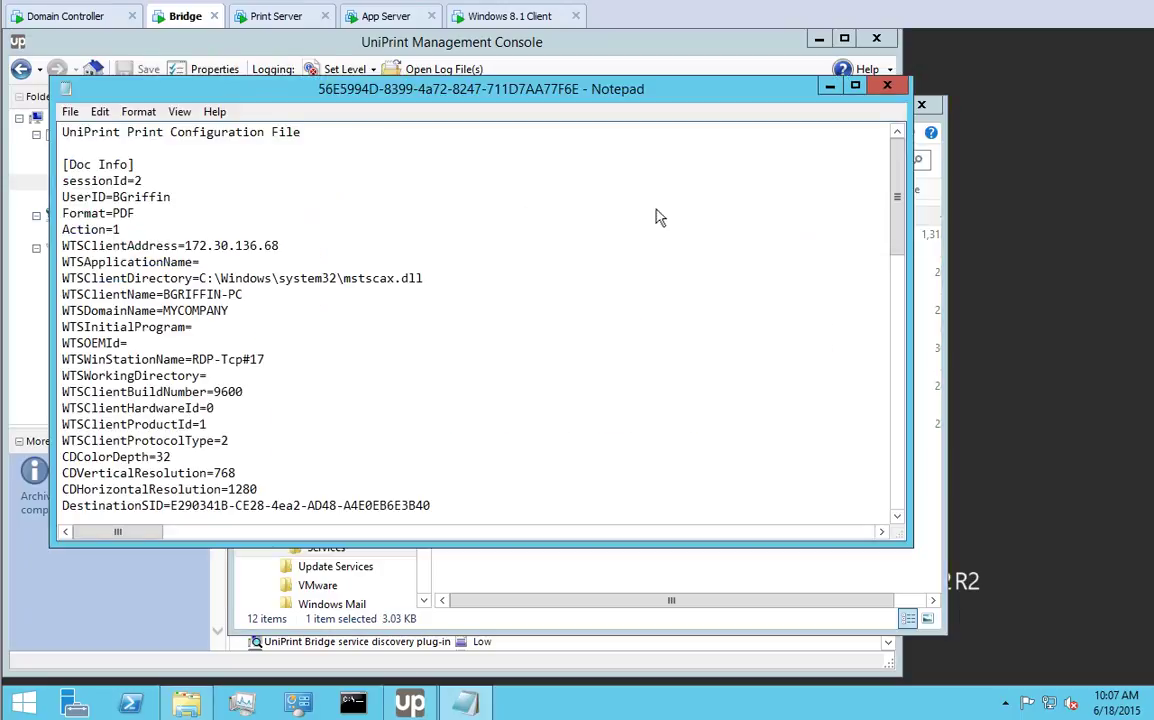
{"action": "left_click_drag", "start_coordinate": [897, 187], "coordinate": [916, 334]}
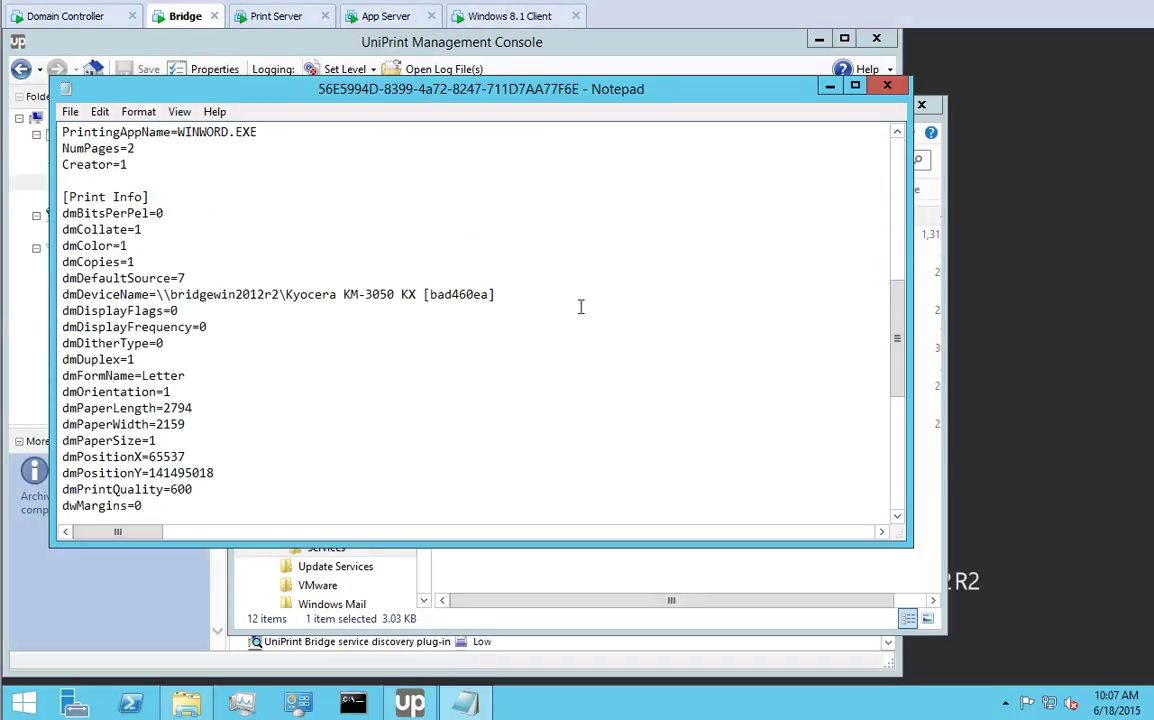
{"action": "left_click_drag", "start_coordinate": [523, 292], "coordinate": [58, 292]}
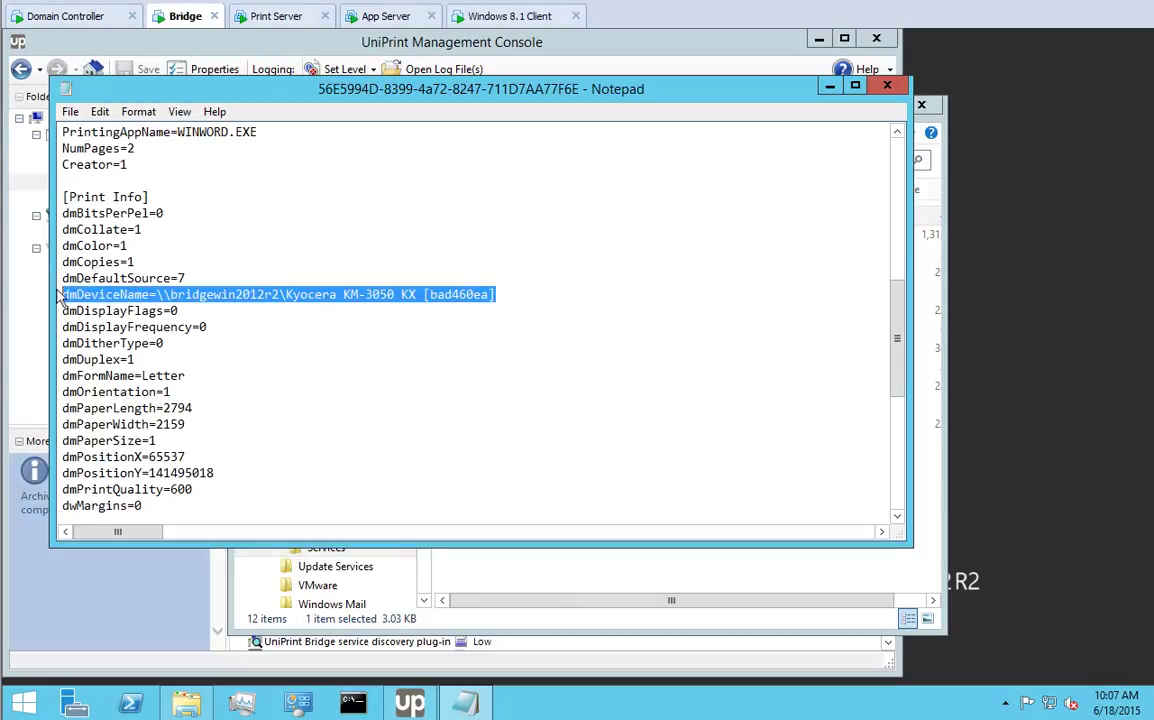
{"action": "left_click", "coordinate": [887, 85]}
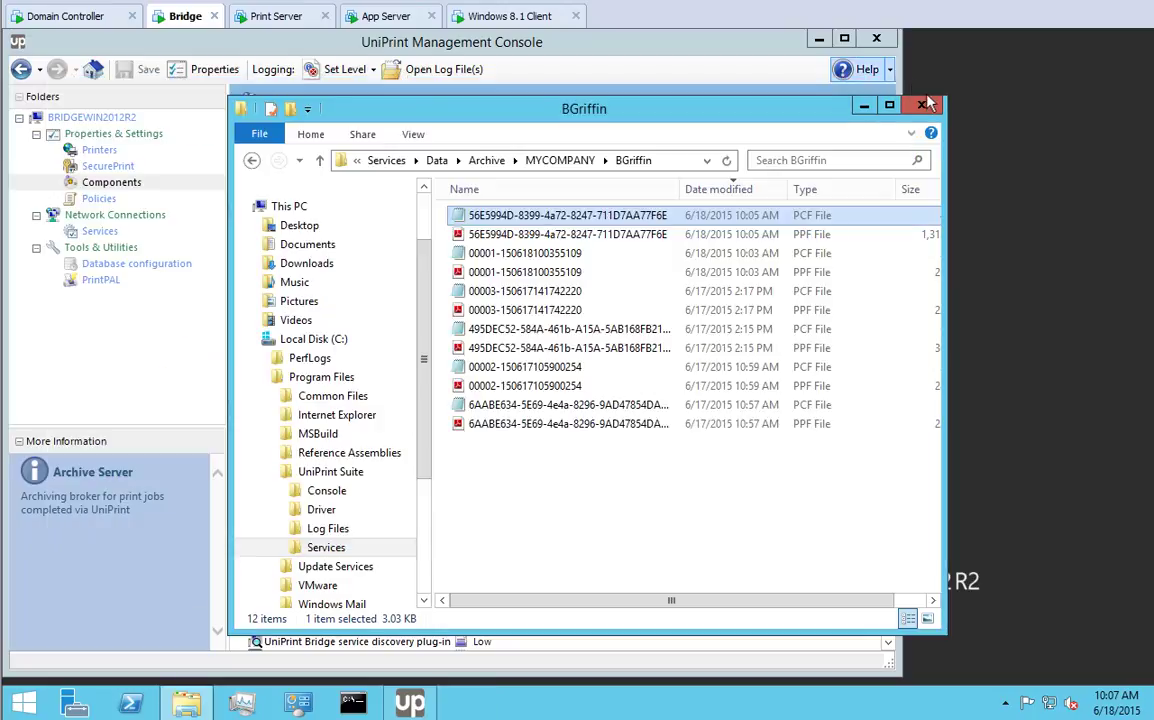
Close the archive folder, return the UniPrint Management Console to its BRIDGEWIN2012R2 home page and minimize the console
{"action": "key", "text": "alt+F4"}
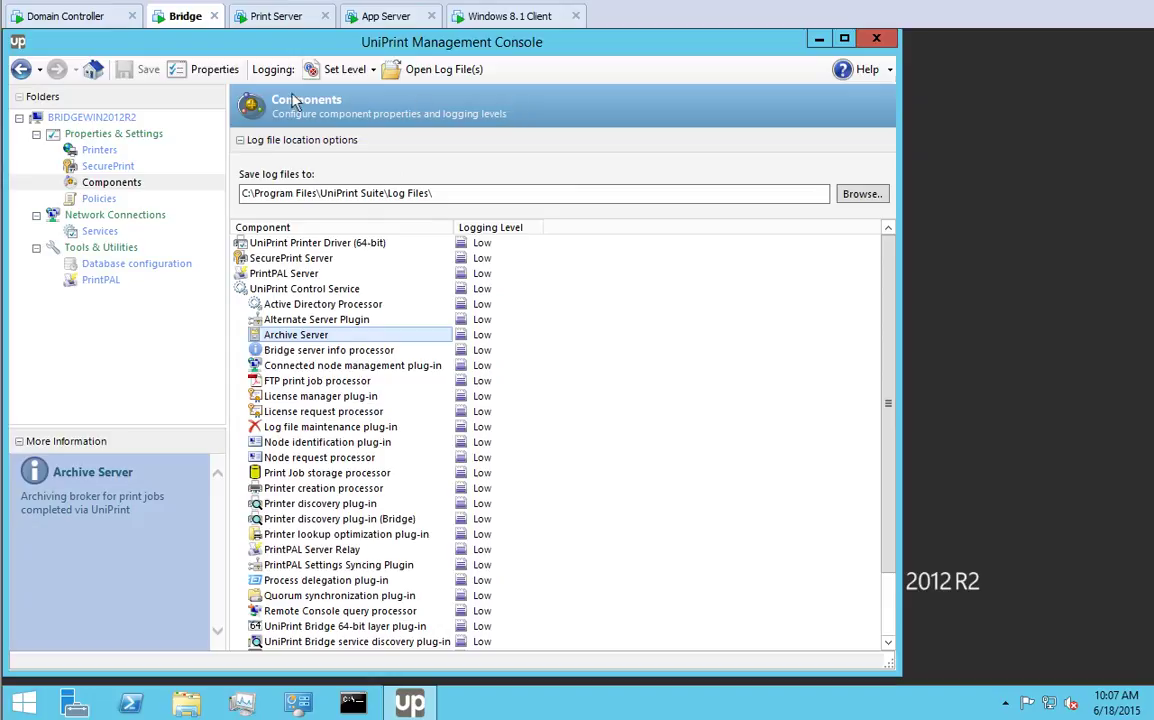
{"action": "left_click", "coordinate": [92, 71]}
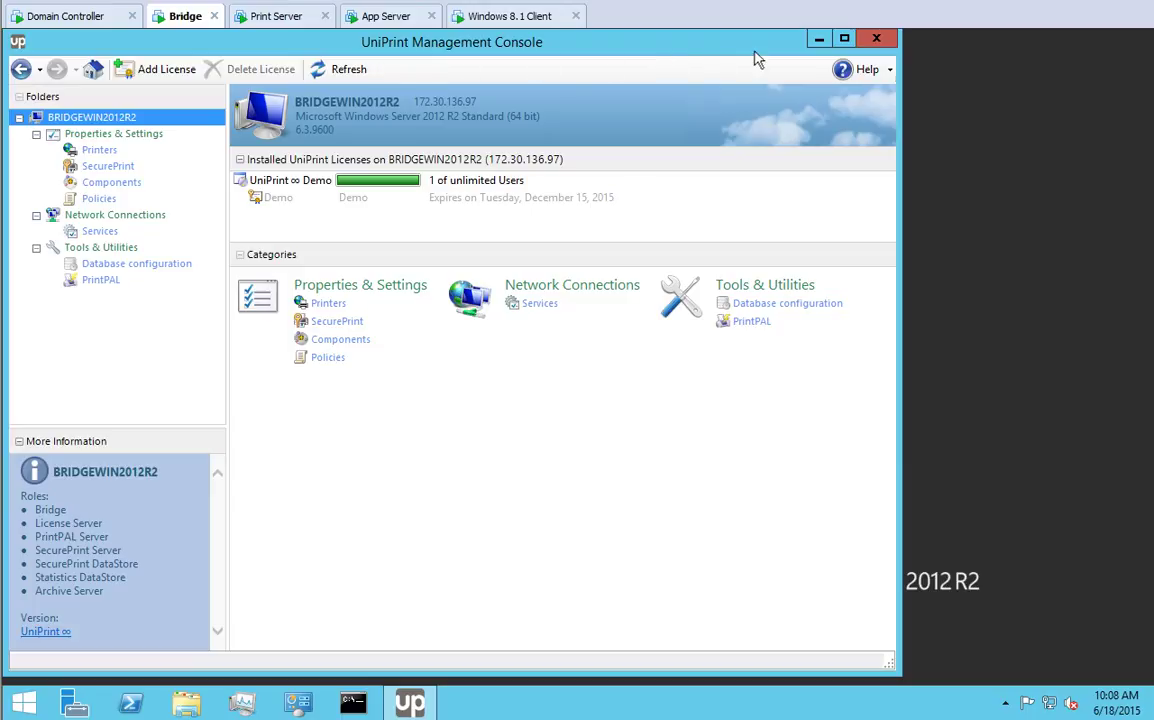
{"action": "left_click", "coordinate": [818, 39]}
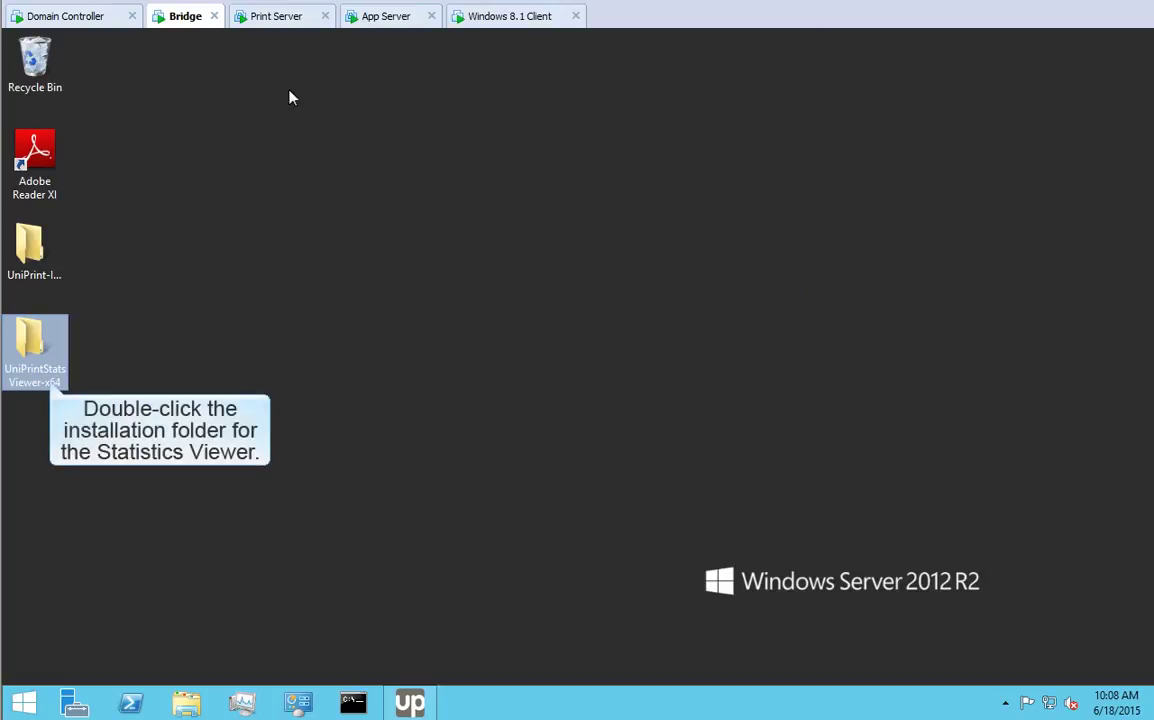
Install UniPrint Statistics Viewer using UniPrintStatistics100_x64_Setup from the UniPrintStatsViewer-x64 desktop folder, accepting the license terms, and launch the viewer on finishing
{"action": "double_click", "coordinate": [30, 342]}
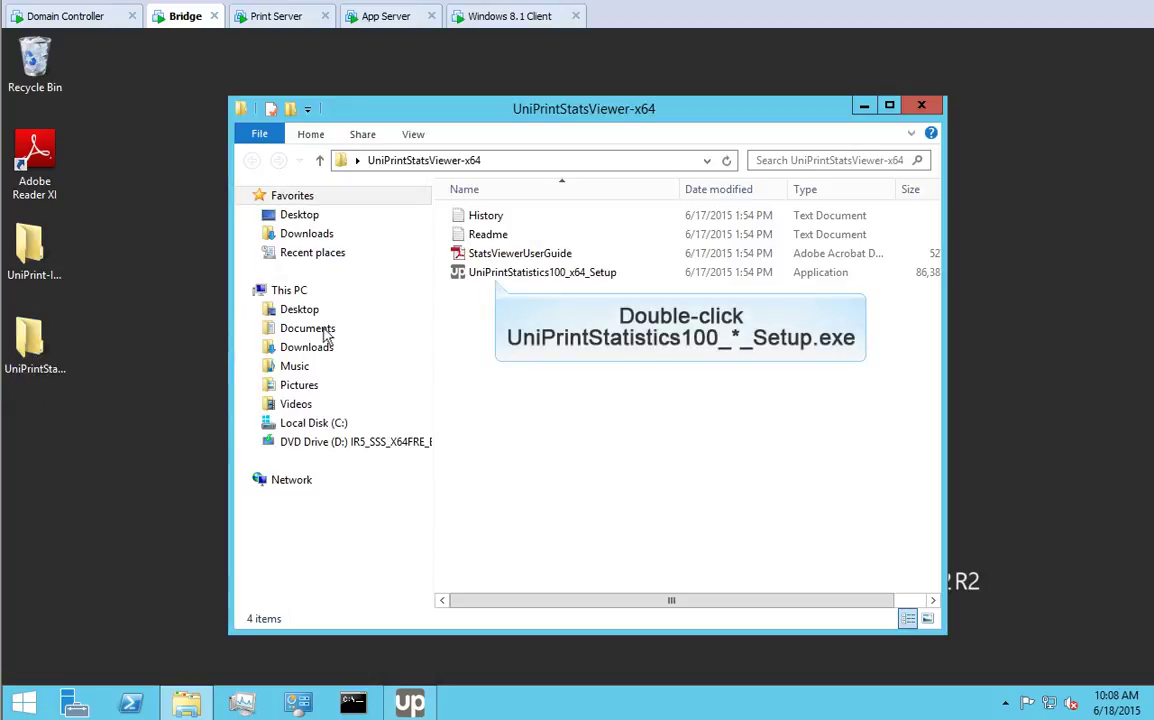
{"action": "double_click", "coordinate": [494, 272]}
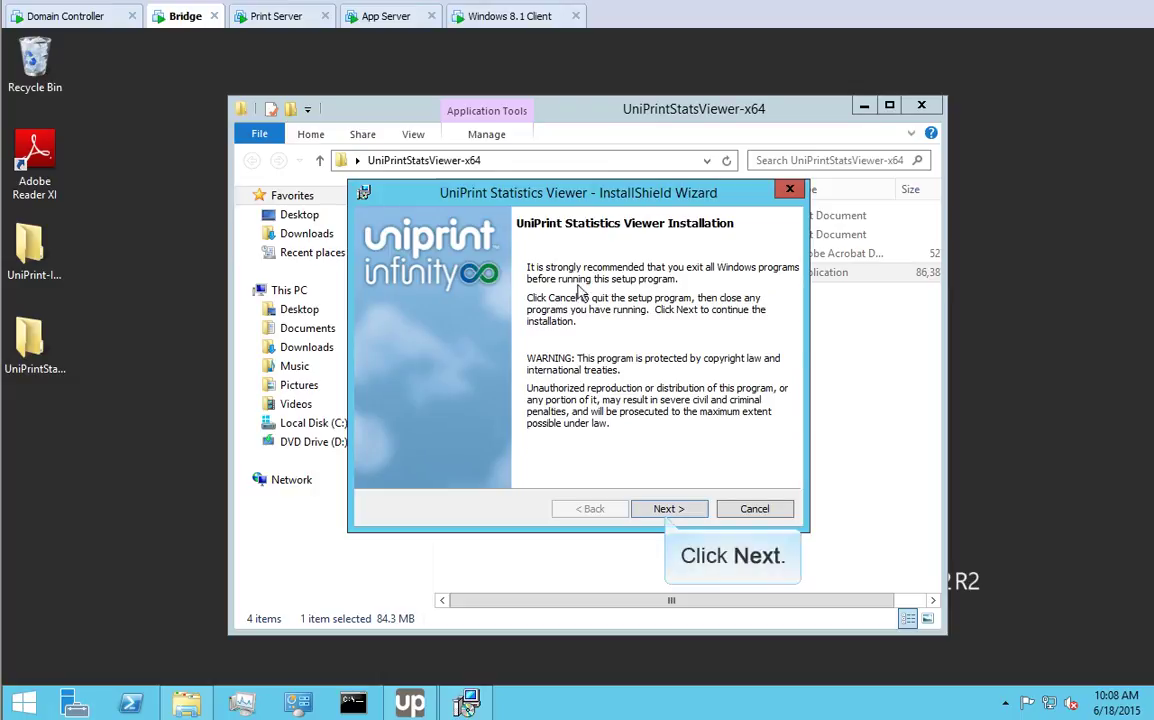
{"action": "left_click", "coordinate": [667, 506]}
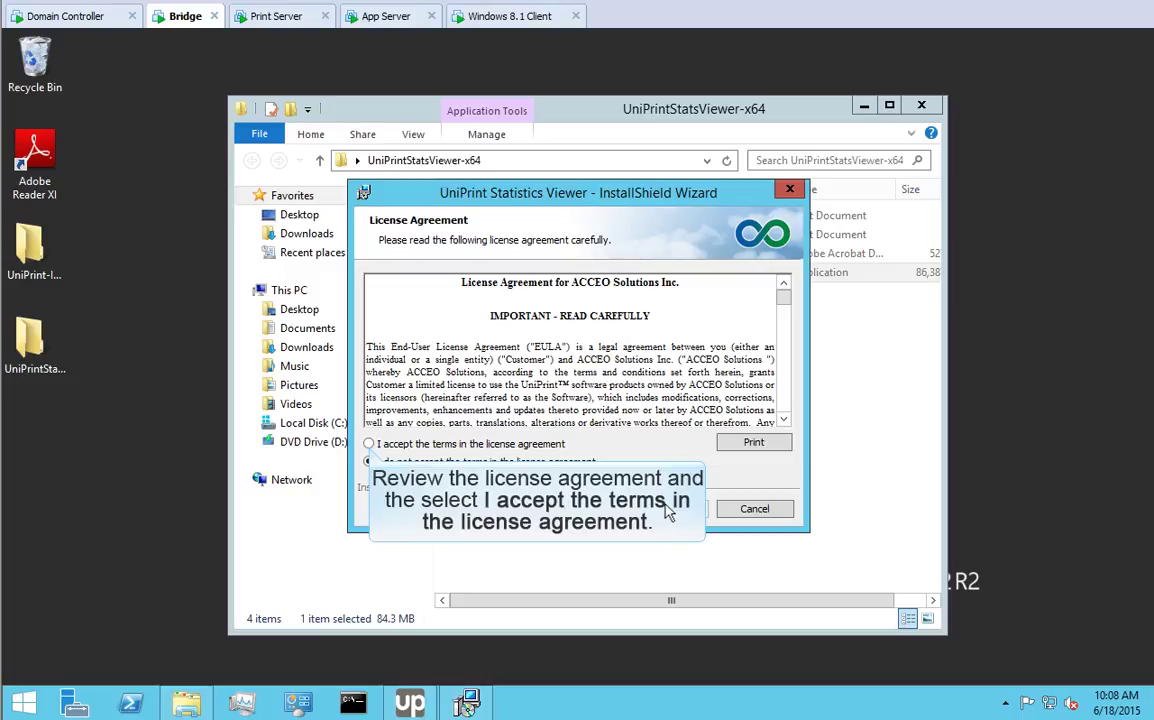
{"action": "left_click", "coordinate": [369, 445]}
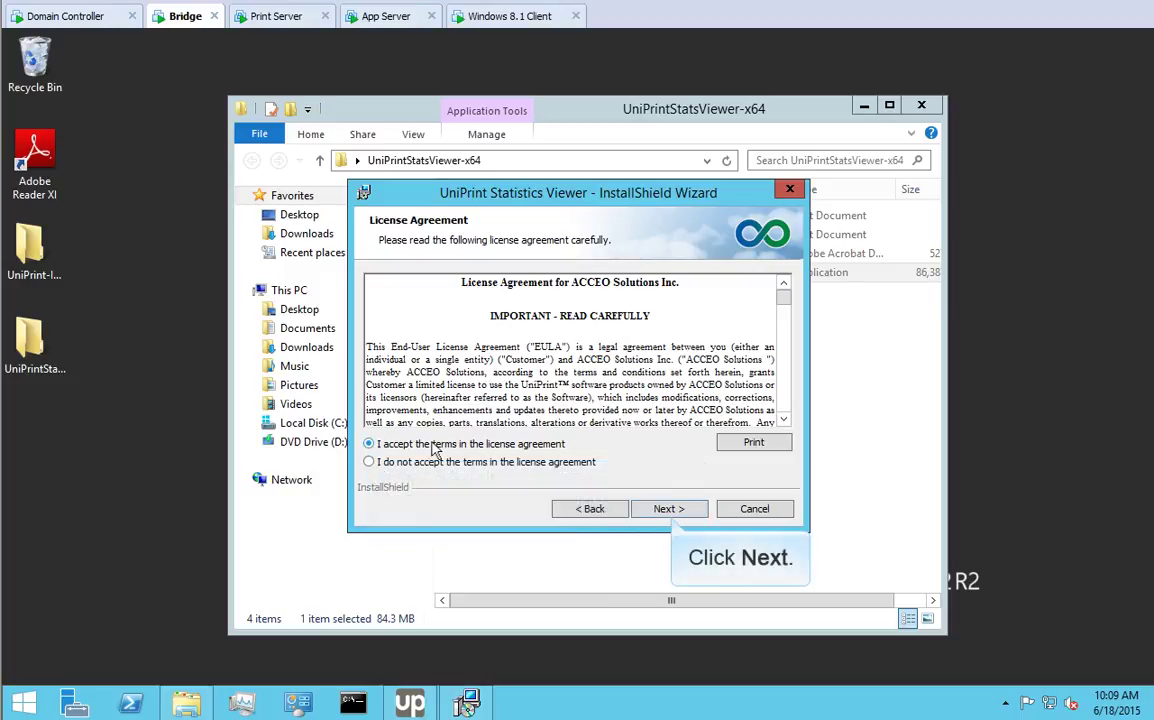
{"action": "left_click", "coordinate": [668, 508]}
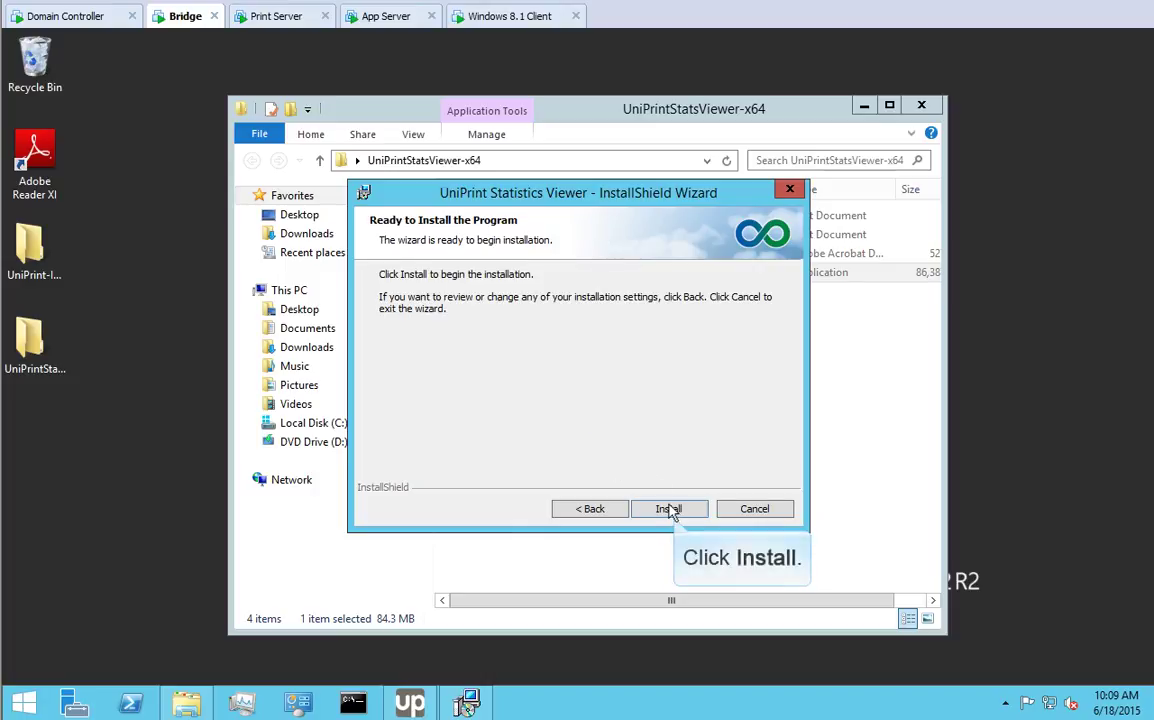
{"action": "left_click", "coordinate": [669, 509]}
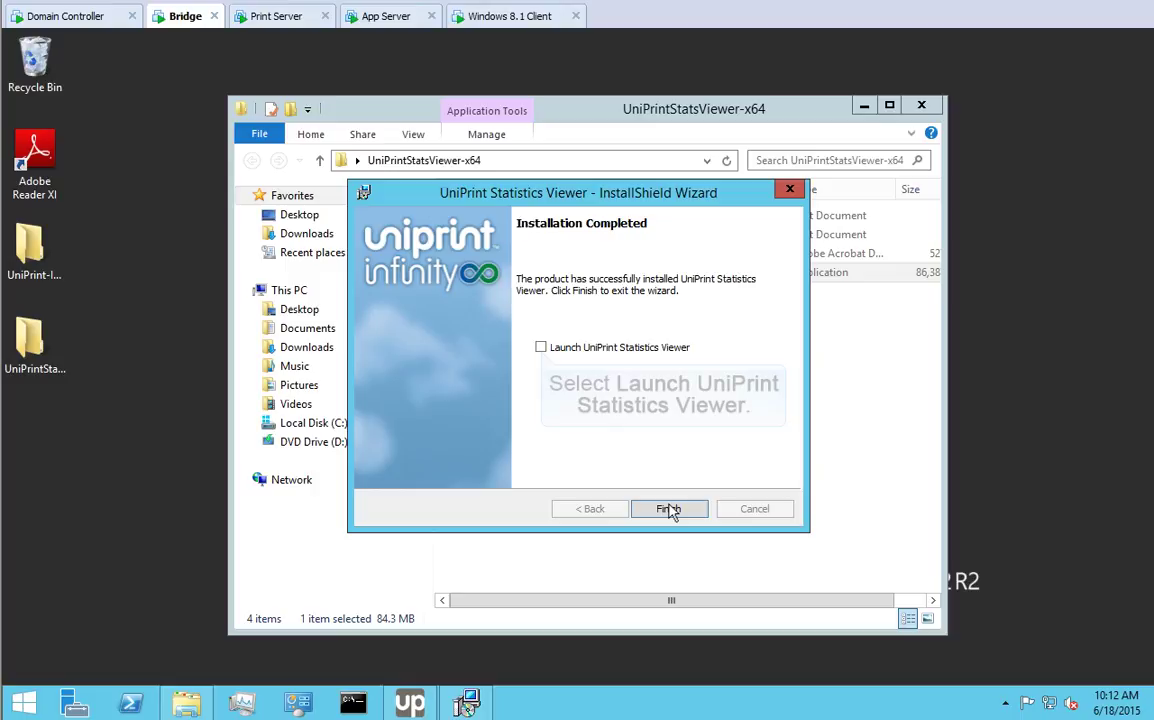
{"action": "left_click", "coordinate": [541, 347]}
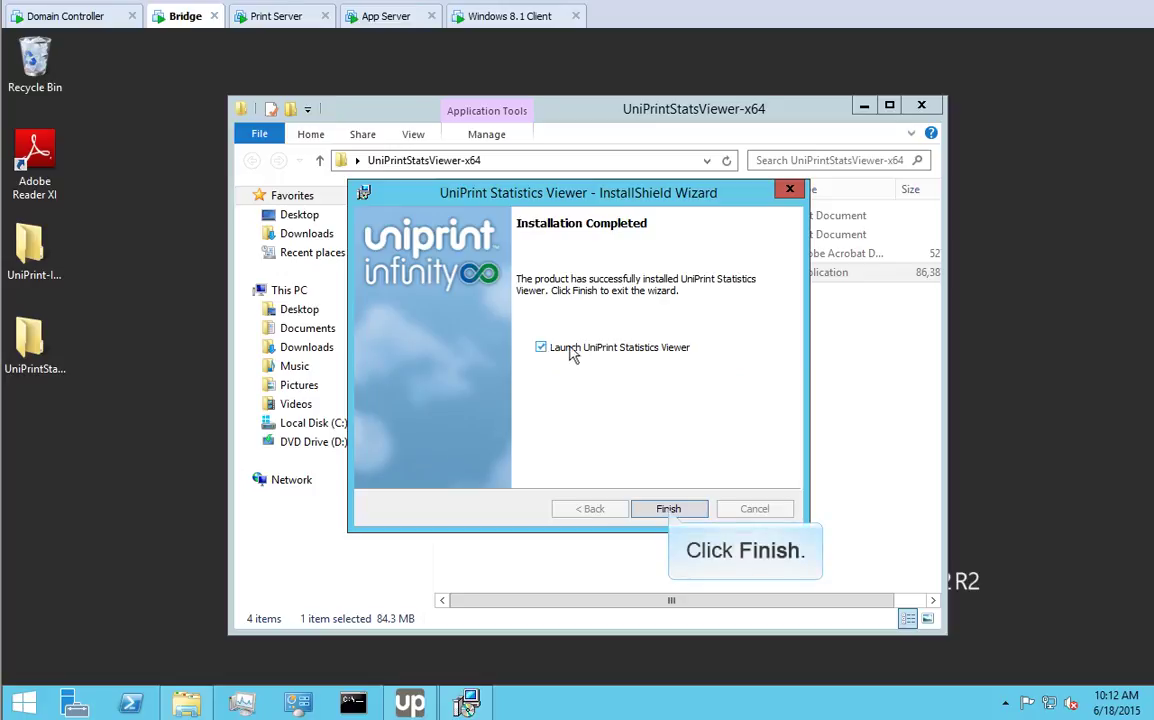
{"action": "left_click", "coordinate": [666, 508]}
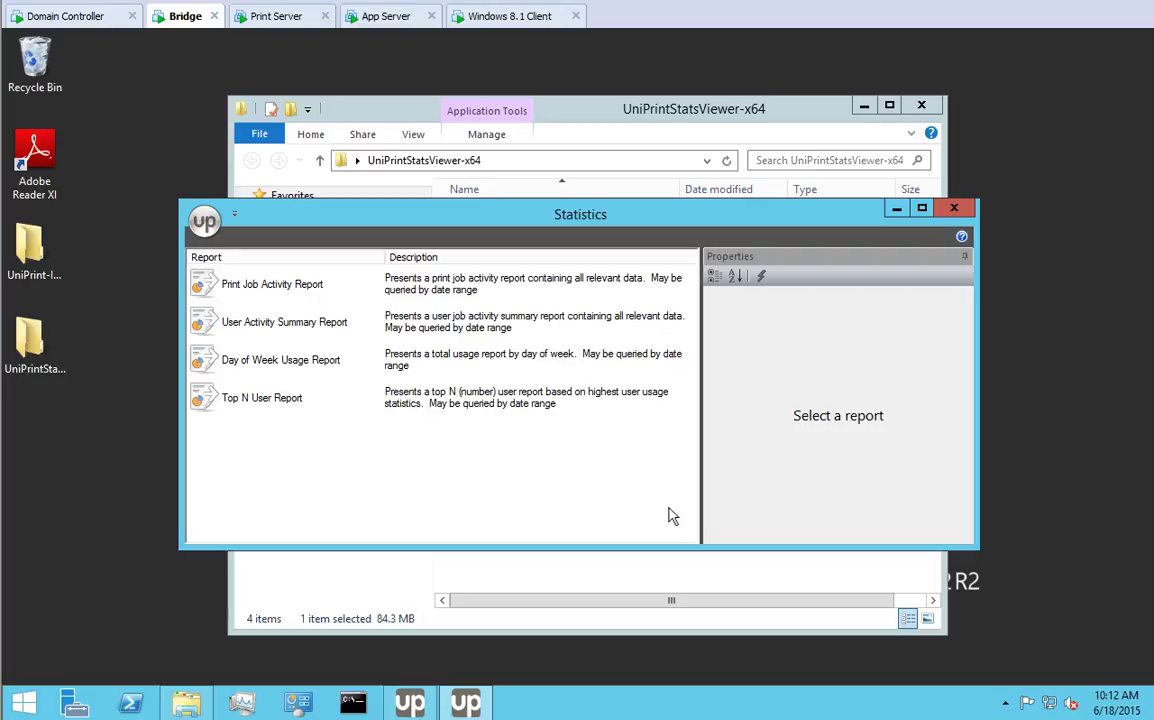
Run the Print Job Activity Report for on-screen display, review all of its pages and close it
{"action": "left_click", "coordinate": [277, 287]}
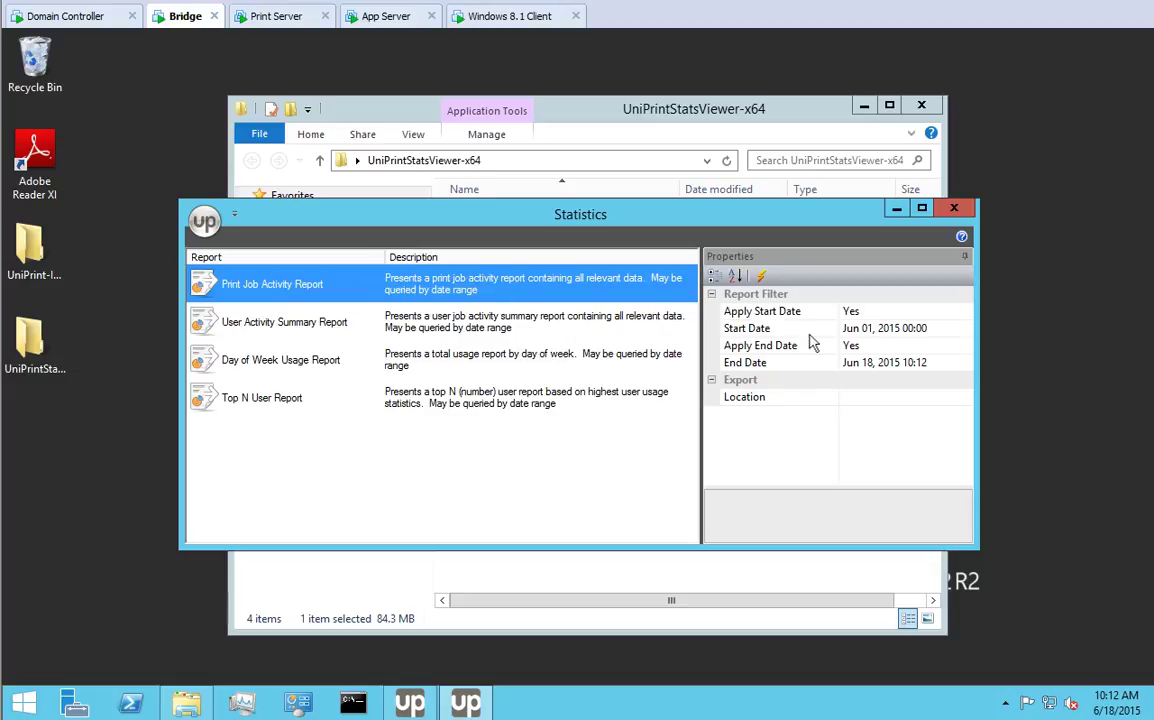
{"action": "left_click", "coordinate": [796, 398]}
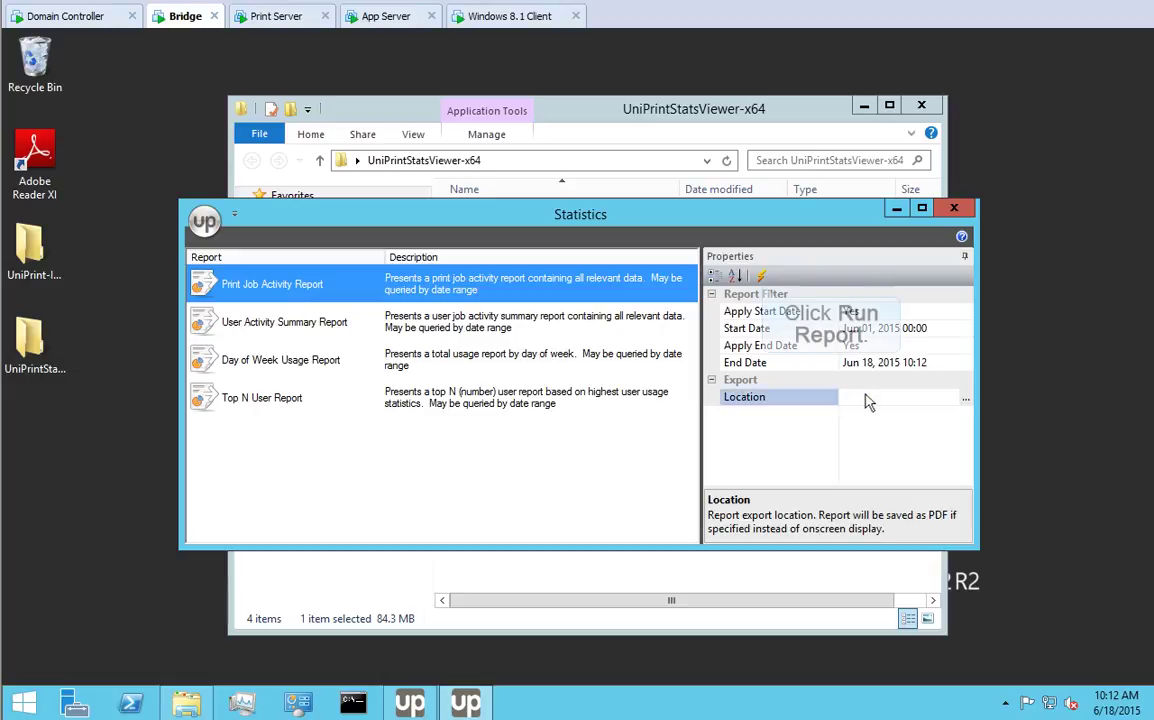
{"action": "left_click", "coordinate": [761, 277]}
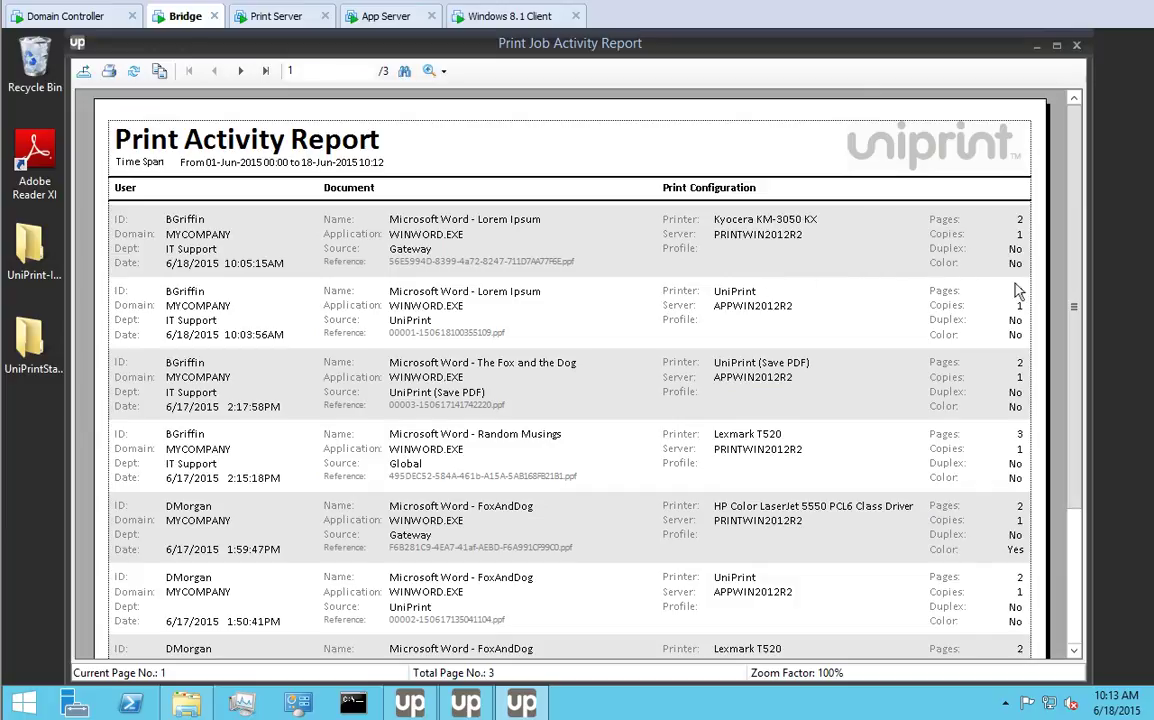
{"action": "left_click_drag", "start_coordinate": [1076, 316], "coordinate": [1066, 445]}
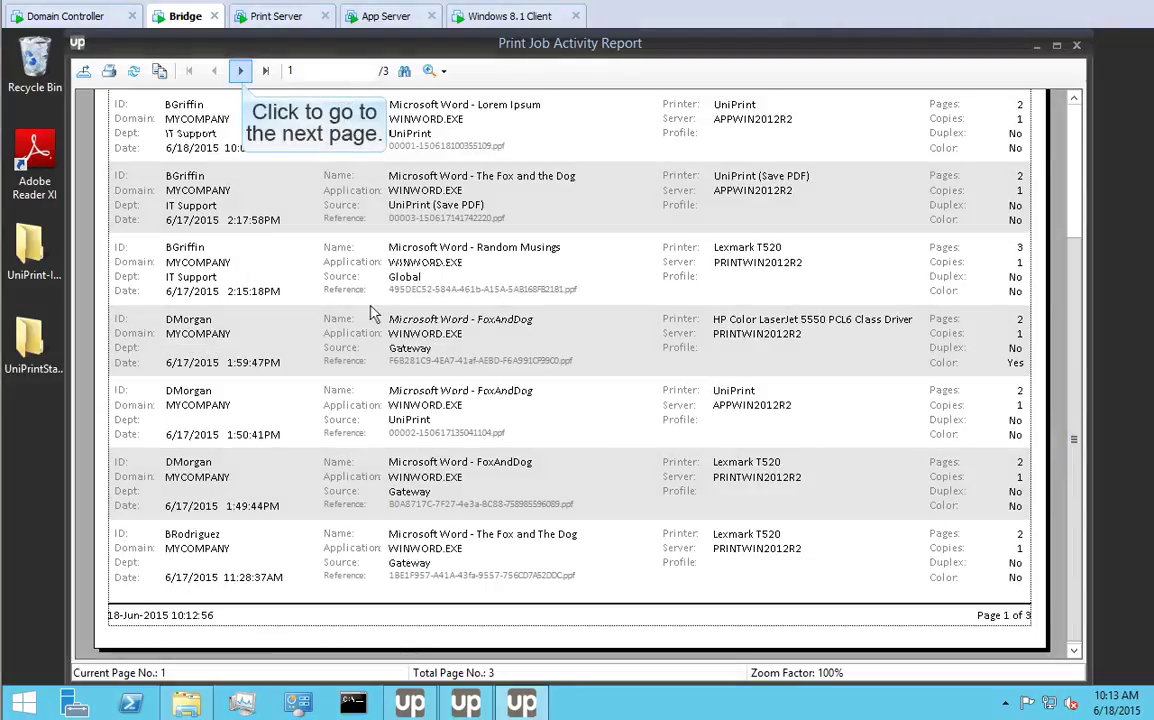
{"action": "left_click", "coordinate": [240, 70]}
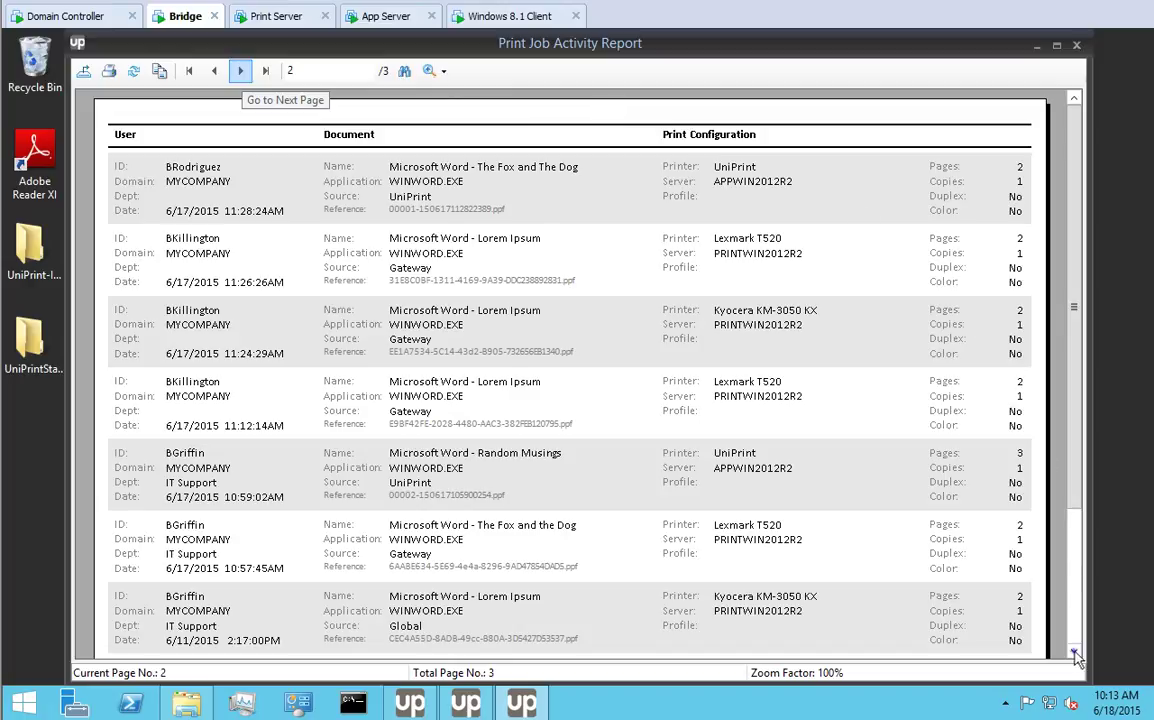
{"action": "scroll", "coordinate": [966, 592], "scroll_direction": "down", "scroll_amount": 1}
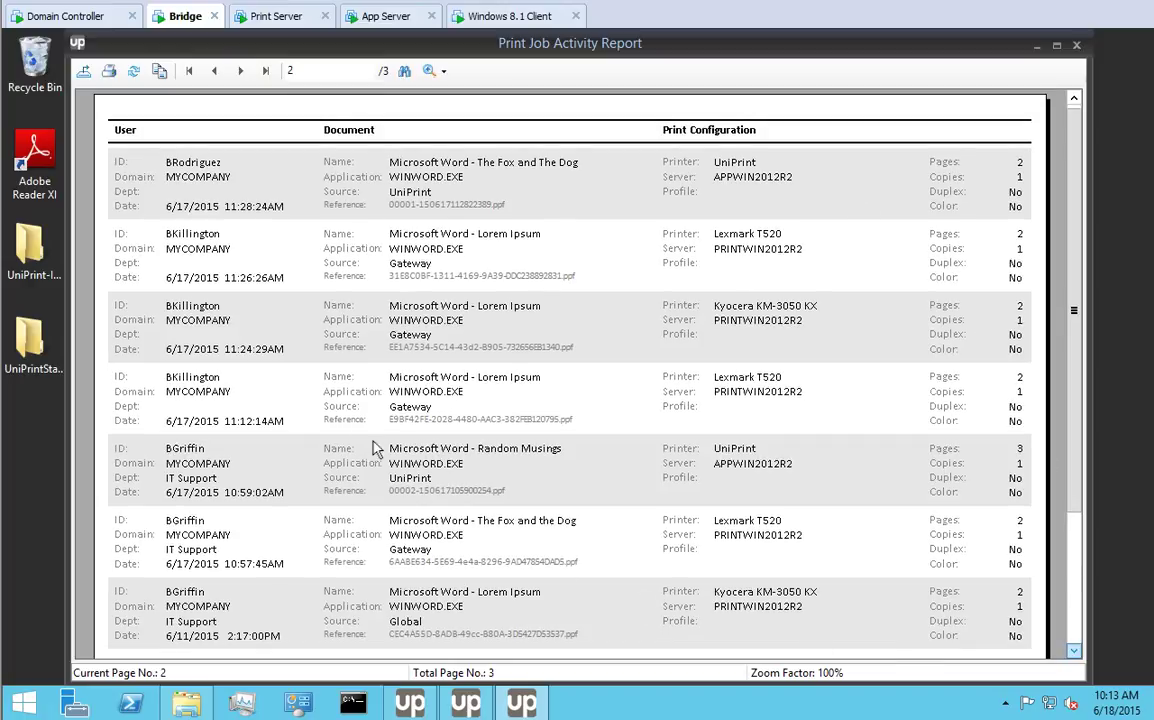
{"action": "left_click", "coordinate": [240, 70]}
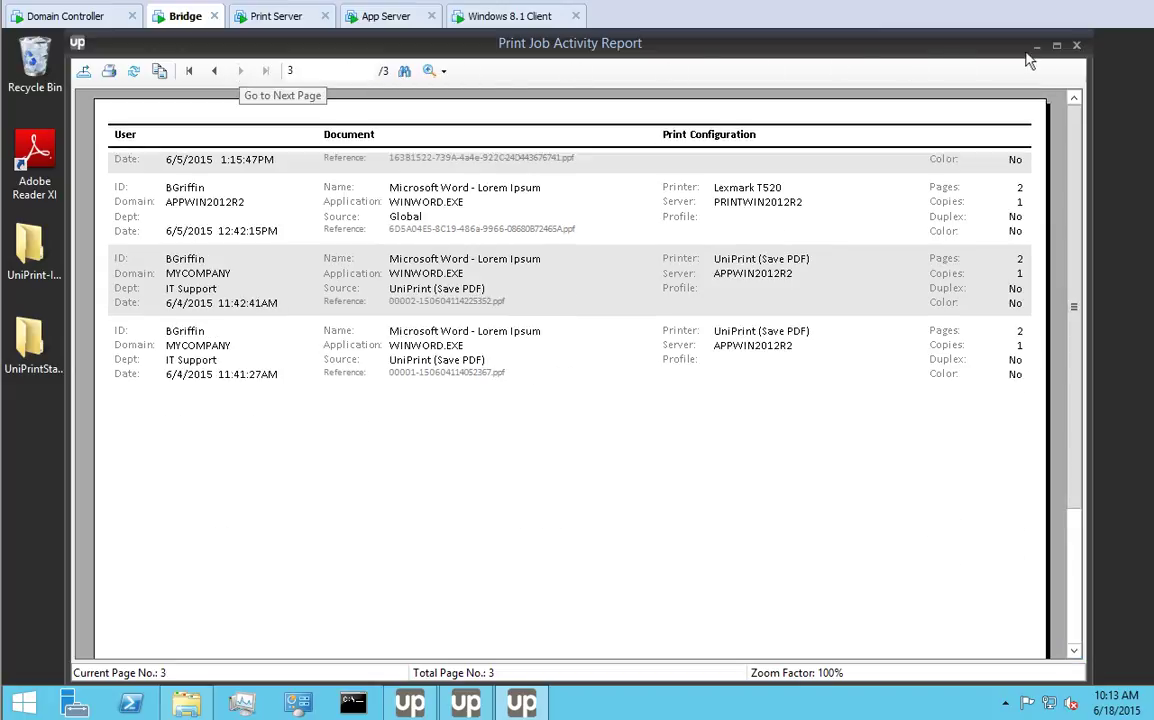
{"action": "left_click", "coordinate": [1077, 47]}
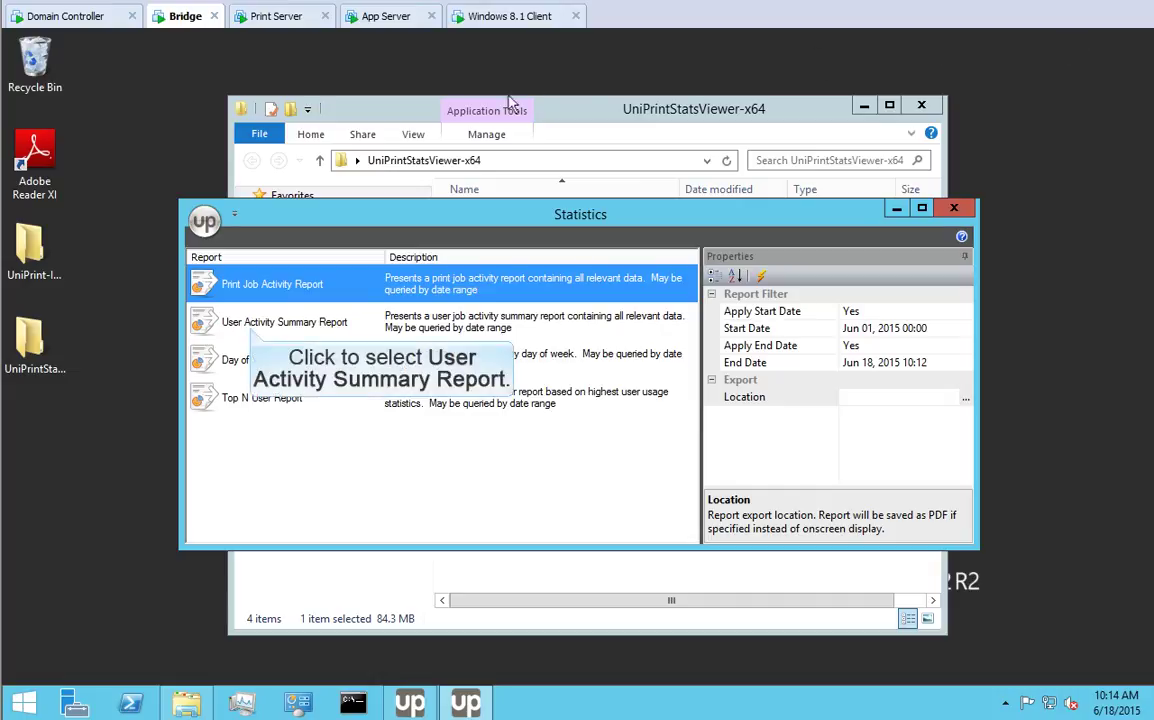
Run the User Activity Summary Report and the Day of Week Usage Report, viewing and closing each one
{"action": "left_click", "coordinate": [252, 324]}
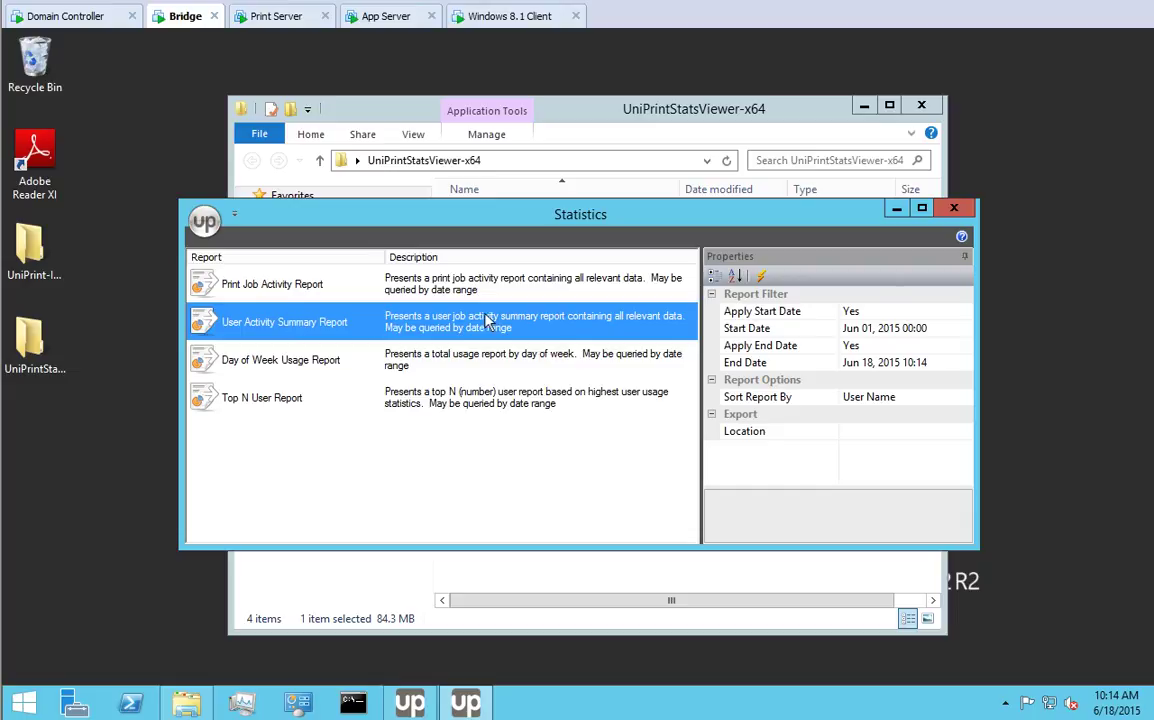
{"action": "left_click", "coordinate": [761, 276]}
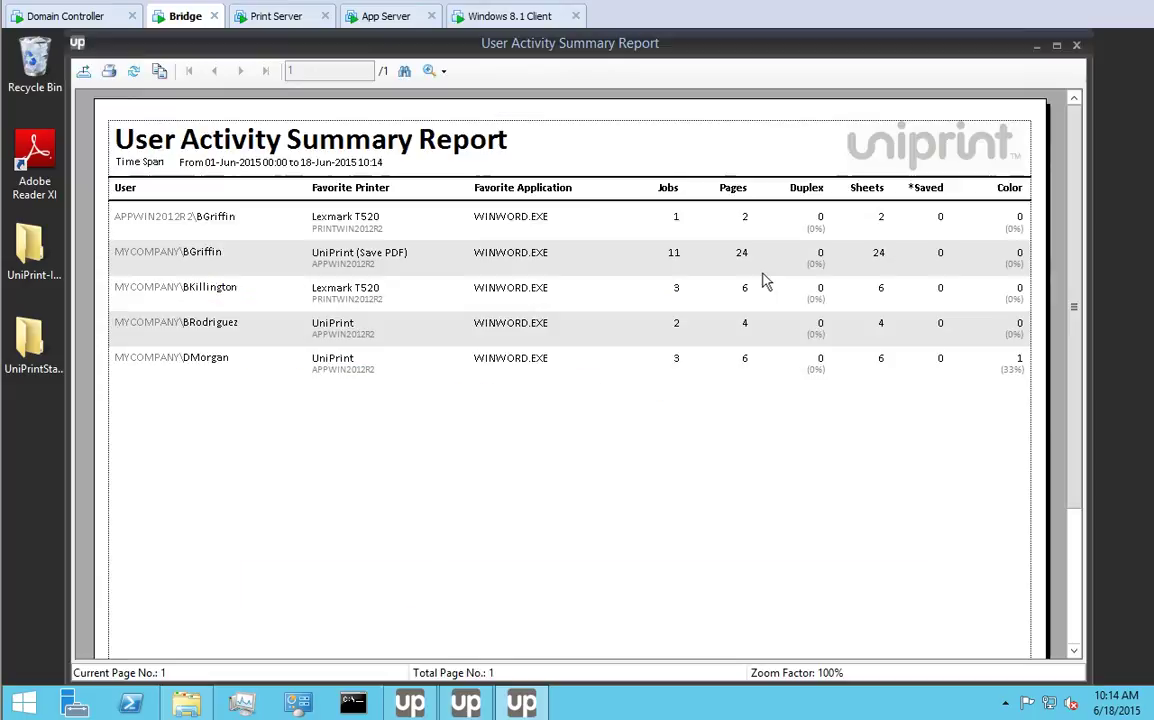
{"action": "left_click", "coordinate": [1078, 48]}
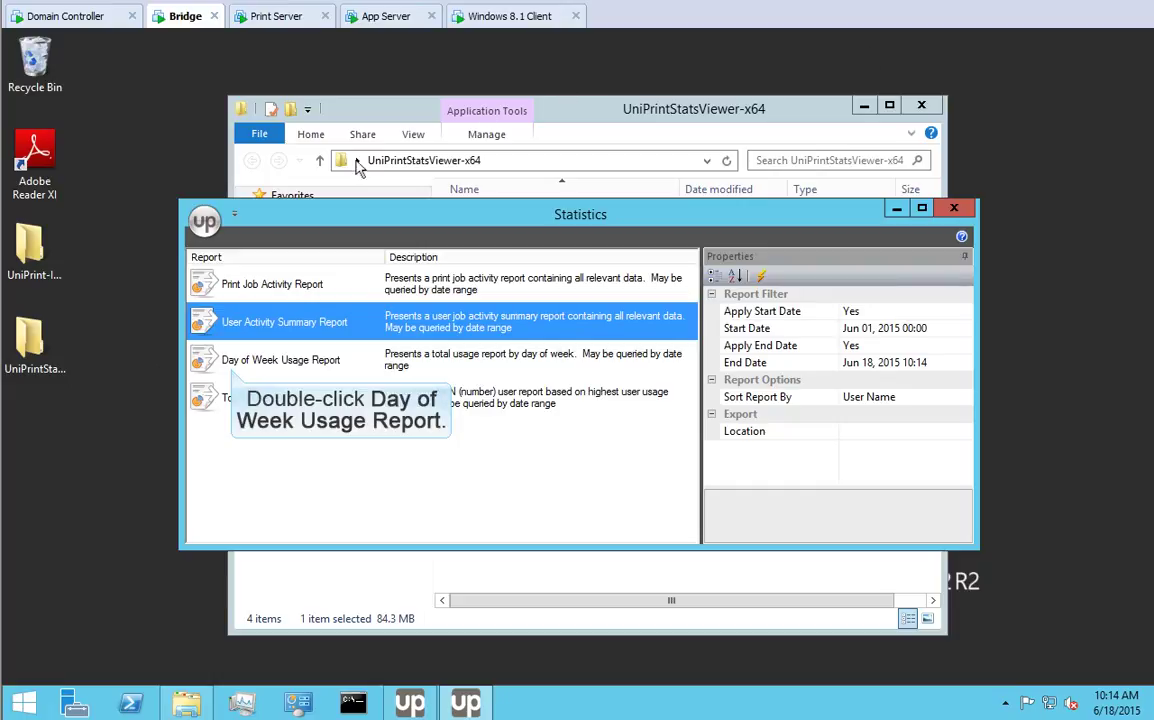
{"action": "double_click", "coordinate": [264, 360]}
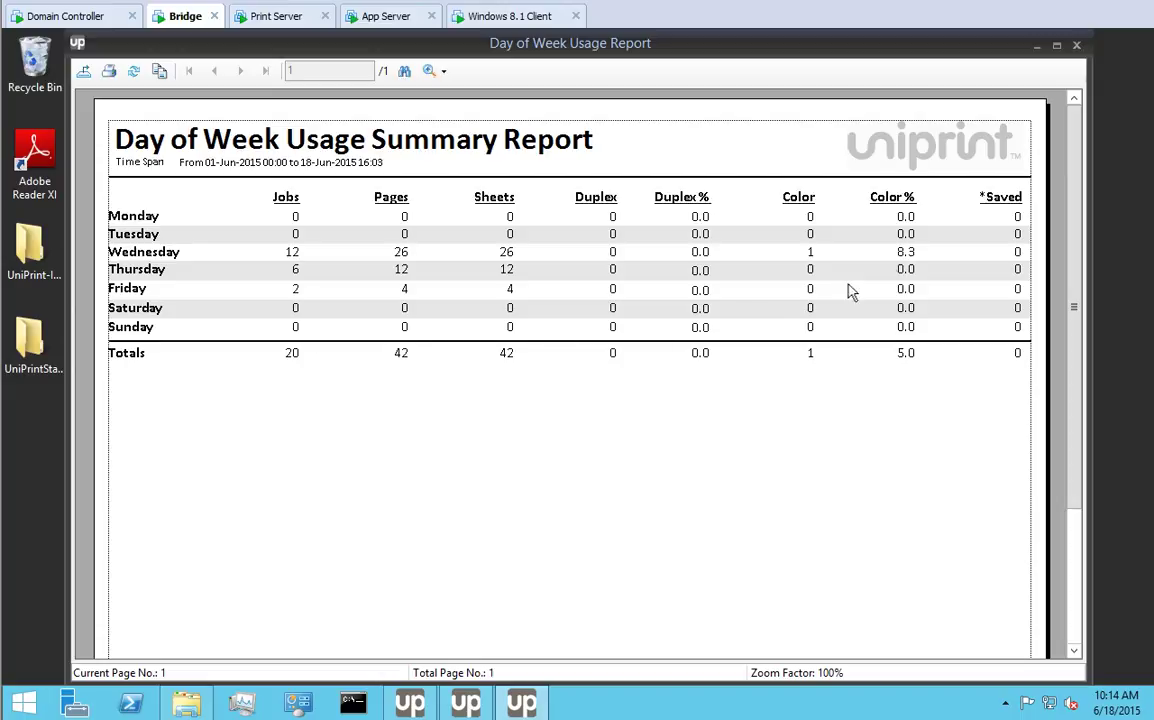
{"action": "left_click", "coordinate": [1077, 47]}
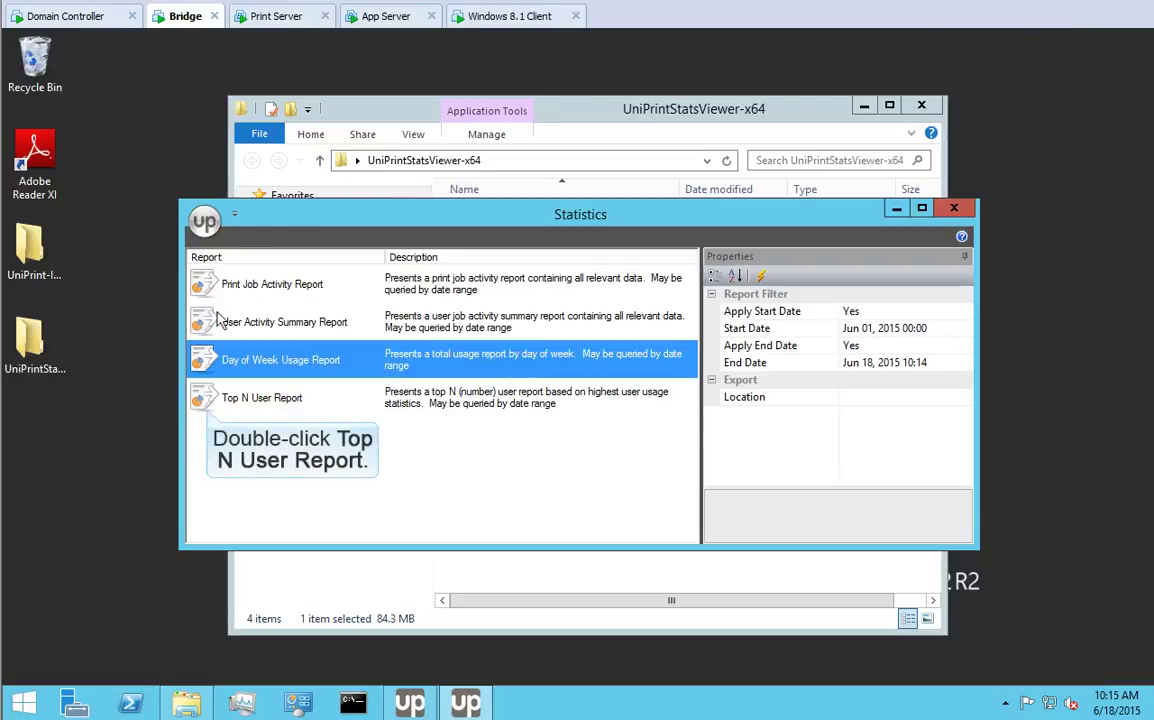
Run the Top N User Report, review its user print activity, page, sheet and print job count charts, and close it
{"action": "double_click", "coordinate": [207, 398]}
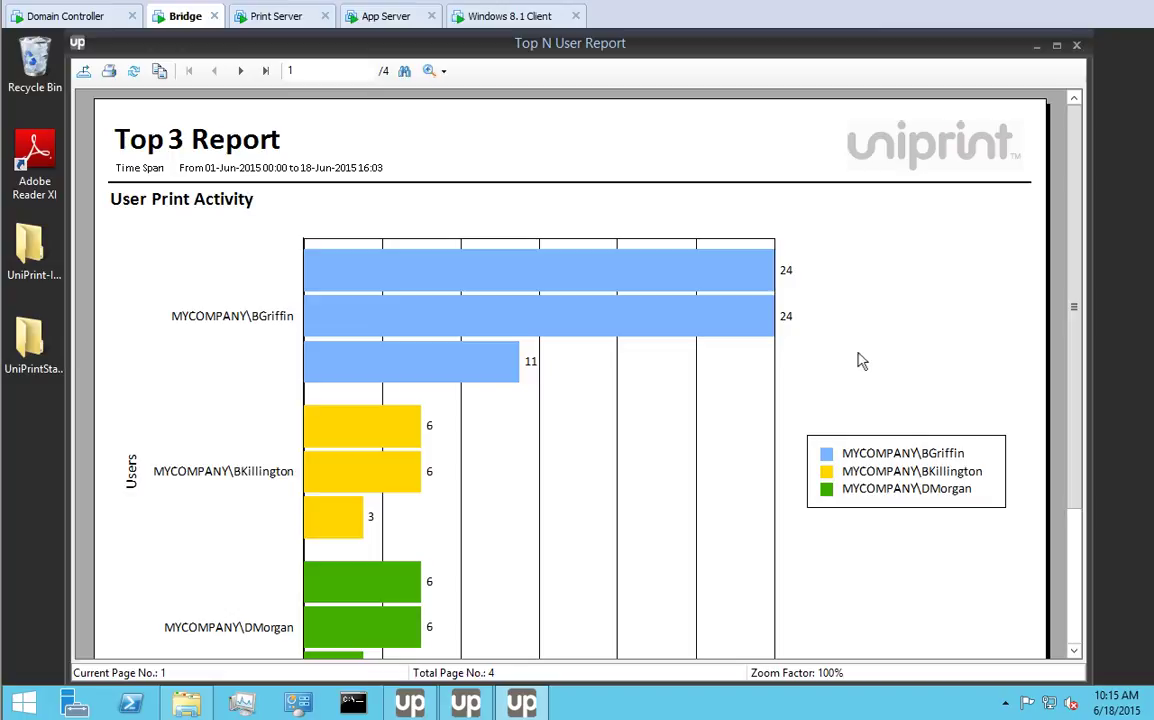
{"action": "left_click_drag", "start_coordinate": [1069, 275], "coordinate": [1067, 370]}
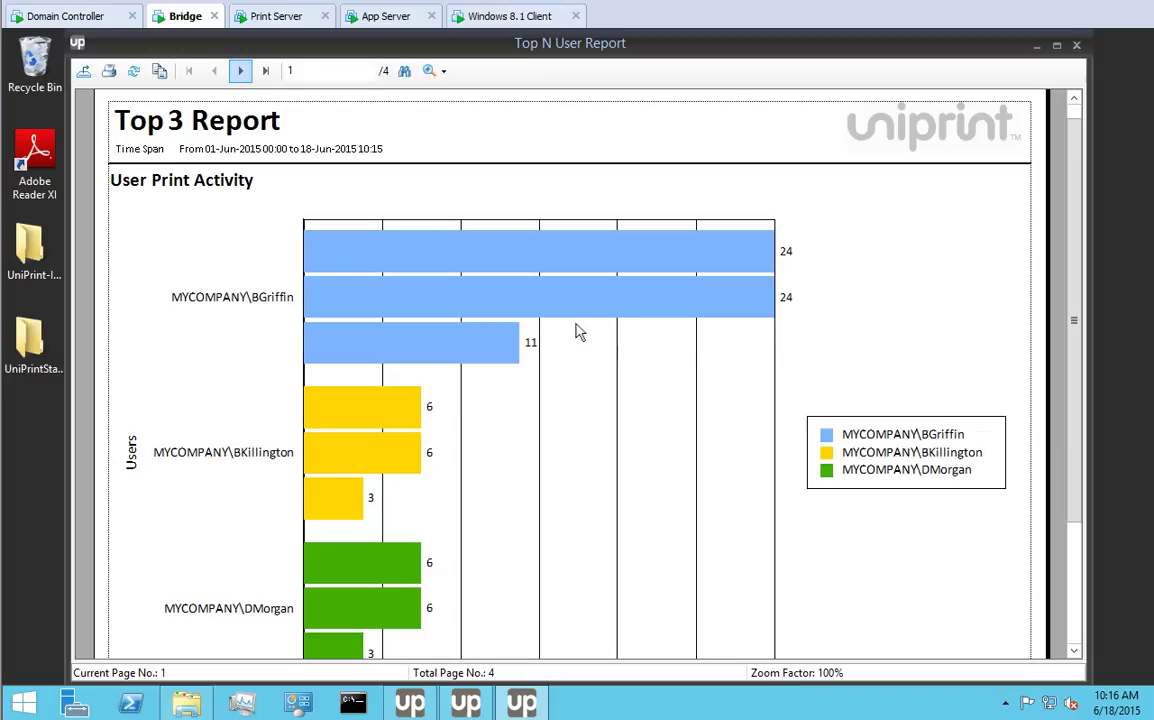
{"action": "left_click", "coordinate": [240, 71]}
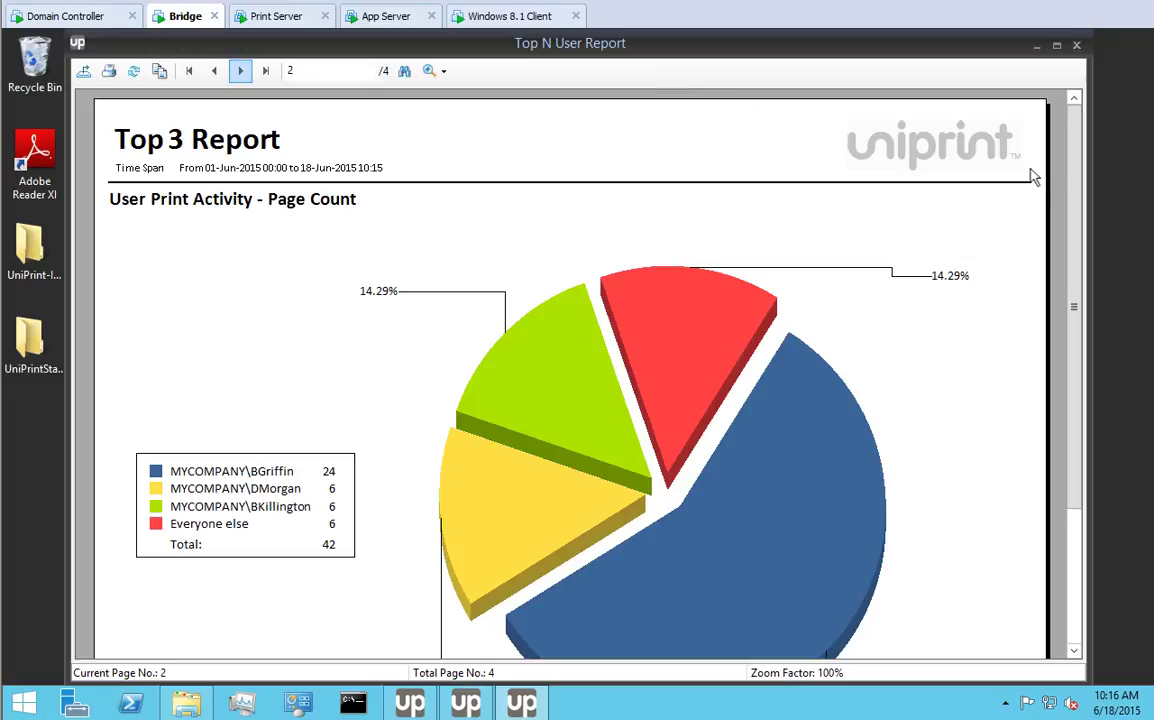
{"action": "left_click_drag", "start_coordinate": [1074, 253], "coordinate": [1074, 328]}
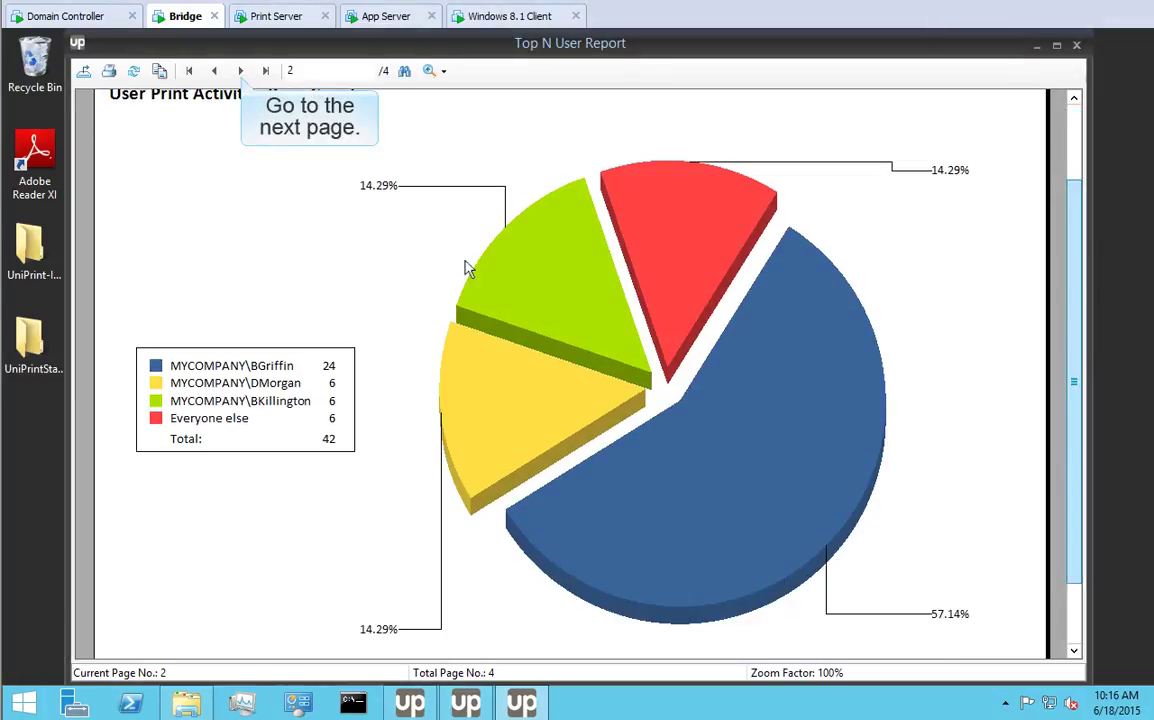
{"action": "left_click", "coordinate": [242, 71]}
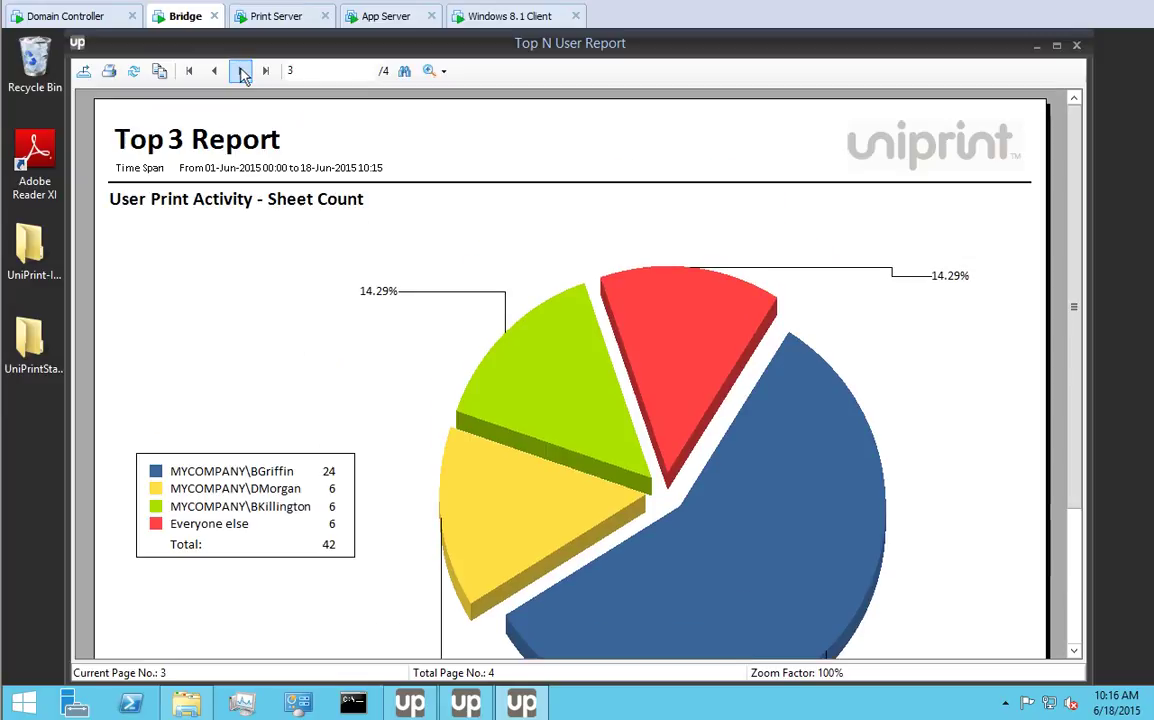
{"action": "left_click", "coordinate": [242, 71]}
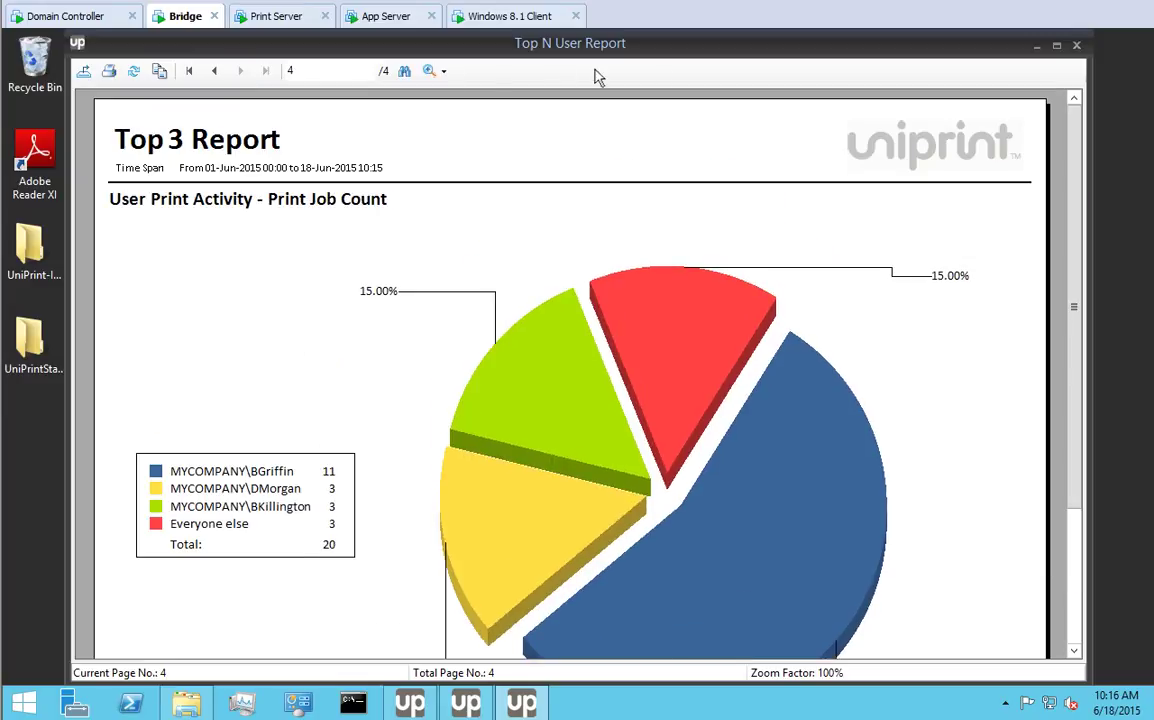
{"action": "left_click", "coordinate": [1078, 47]}
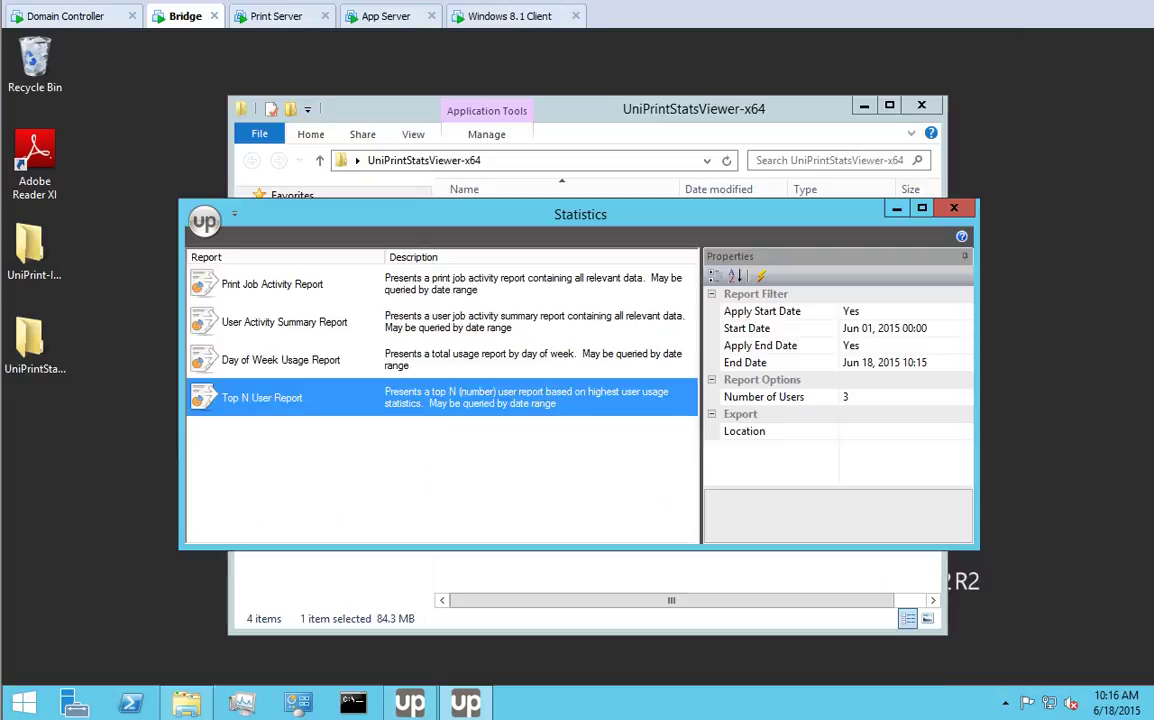